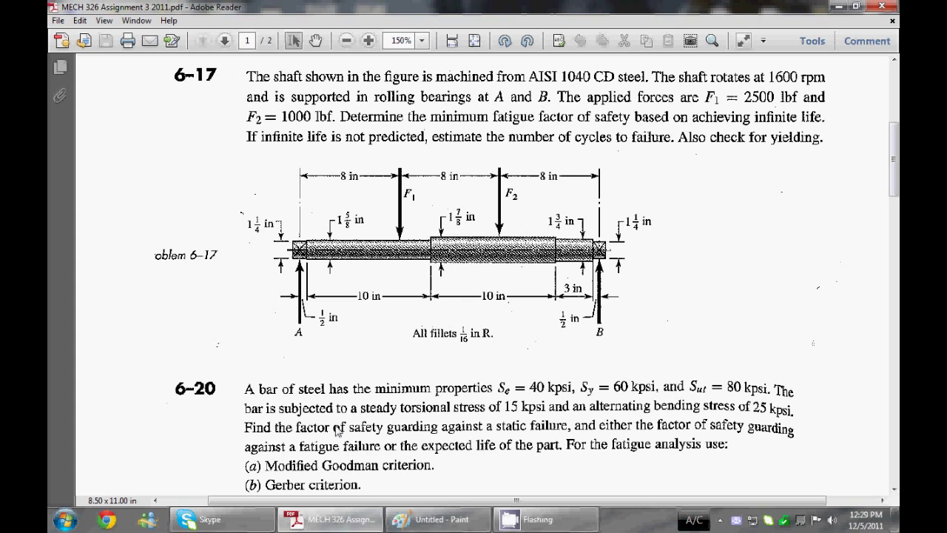
# Bring the blank Paint canvas in front of the problem 6-17 assignment PDF.
pyautogui.click(442, 518)
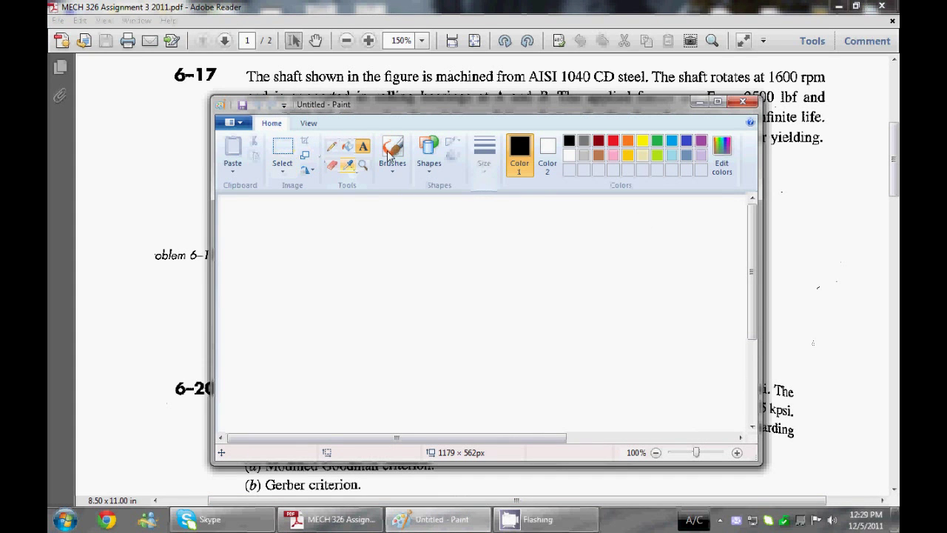
# Enlarge the Paint window and draw a long thin rectangle for the shaft.
pyautogui.moveTo(511, 104); pyautogui.dragTo(418, 78)
pyautogui.moveTo(668, 204); pyautogui.dragTo(787, 204)
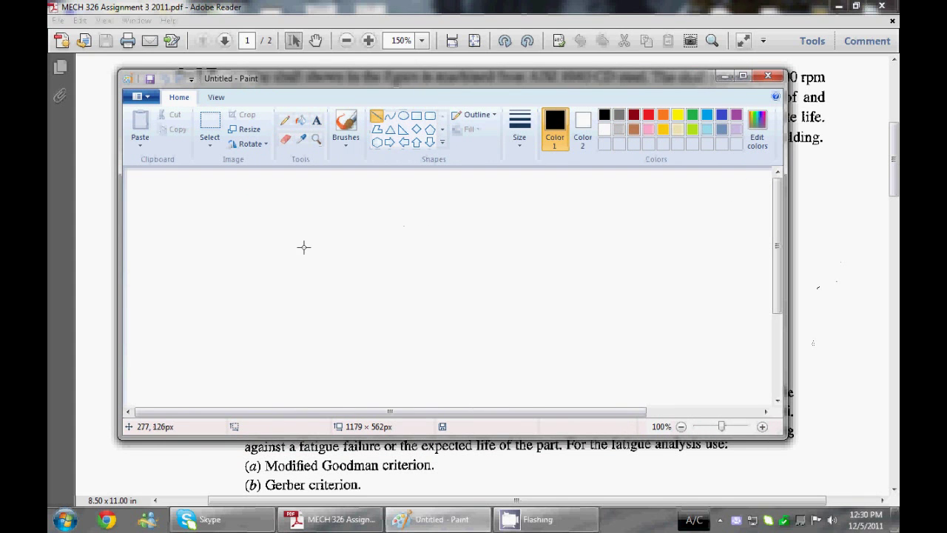
pyautogui.click(417, 116)
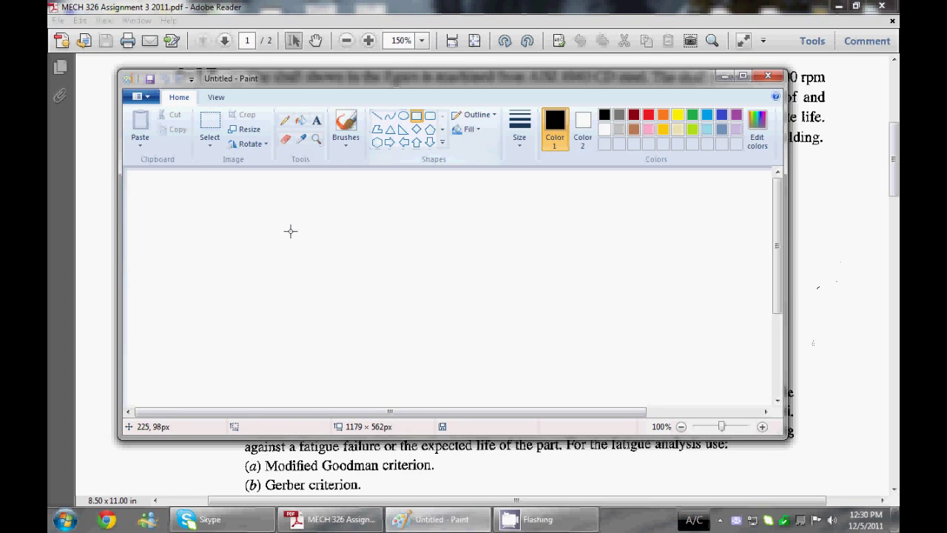
pyautogui.moveTo(294, 225)
pyautogui.mouseDown()
pyautogui.moveTo(465, 241)
pyautogui.moveTo(608, 239)
pyautogui.mouseUp()
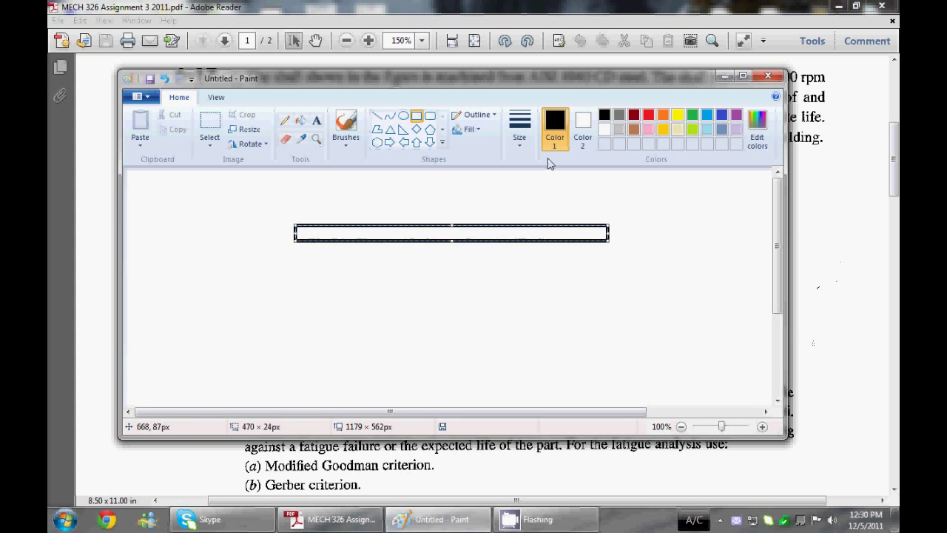
# Start a vertical guide line at the shaft's left end.
pyautogui.moveTo(562, 88)
pyautogui.mouseDown()
pyautogui.moveTo(581, 231)
pyautogui.moveTo(621, 318)
pyautogui.moveTo(605, 234)
pyautogui.moveTo(615, 201)
pyautogui.moveTo(608, 228)
pyautogui.moveTo(608, 88)
pyautogui.moveTo(608, 97)
pyautogui.mouseUp()
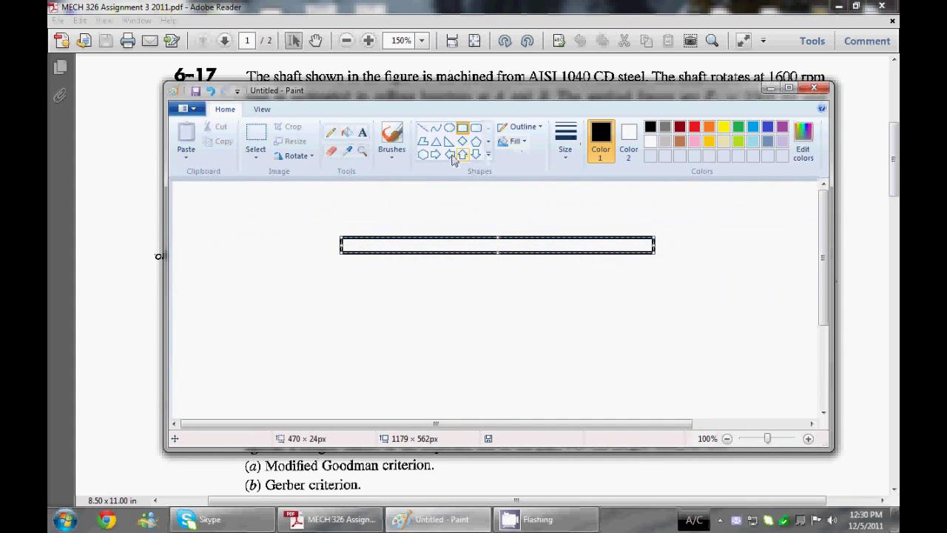
pyautogui.click(422, 139)
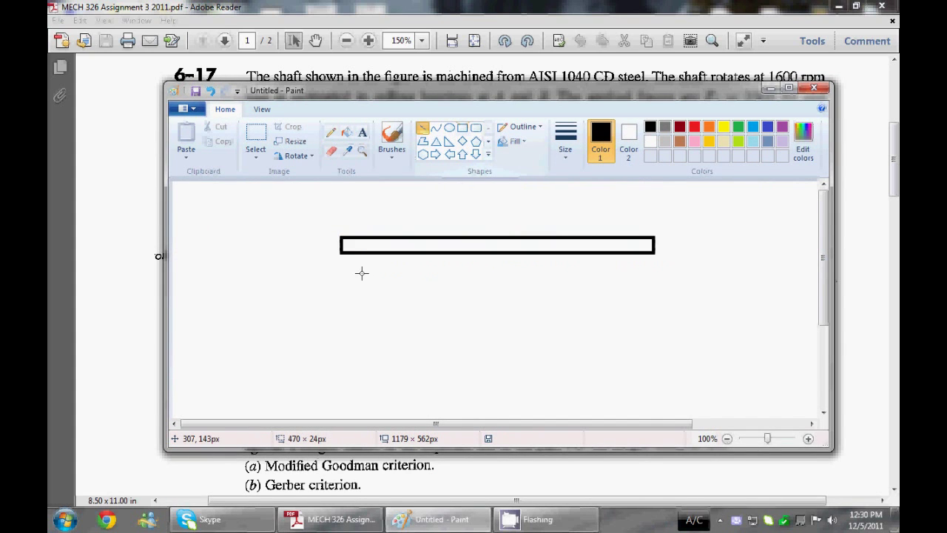
pyautogui.scroll(-1, 355, 269)
pyautogui.moveTo(341, 200); pyautogui.dragTo(340, 221)
# Draw vertical lines down from both shaft ends and two horizontal axes beneath the shaft.
pyautogui.moveTo(340, 301); pyautogui.dragTo(341, 414)
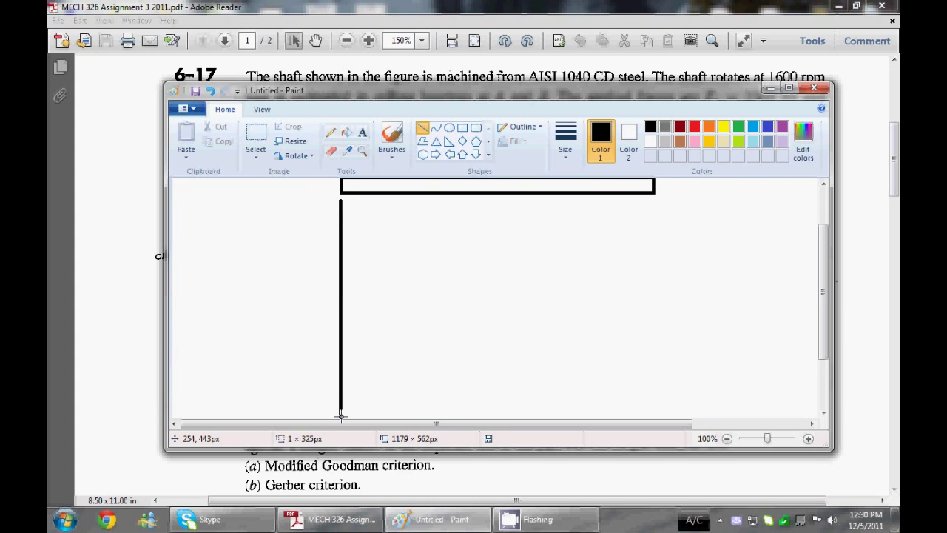
pyautogui.click(565, 152)
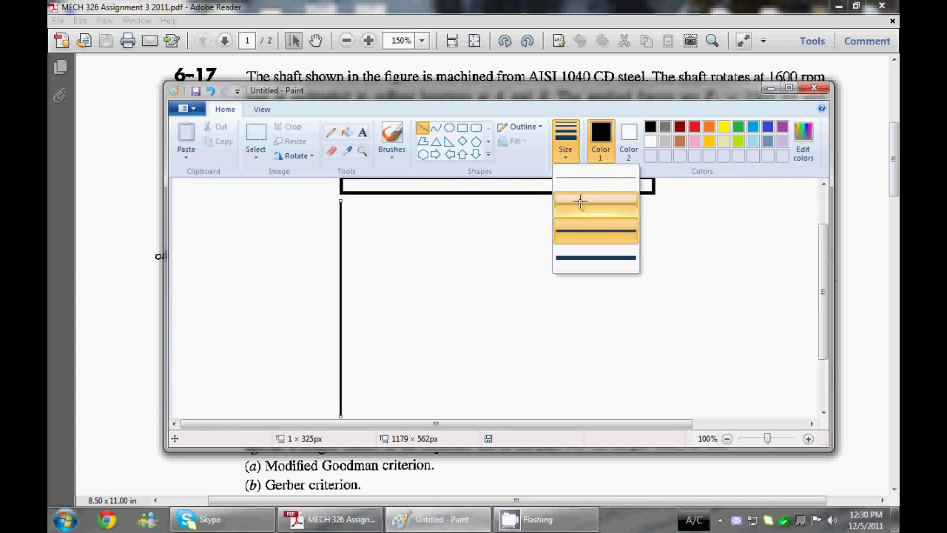
pyautogui.click(577, 202)
pyautogui.moveTo(653, 196)
pyautogui.mouseDown()
pyautogui.moveTo(639, 397)
pyautogui.moveTo(653, 416)
pyautogui.mouseUp()
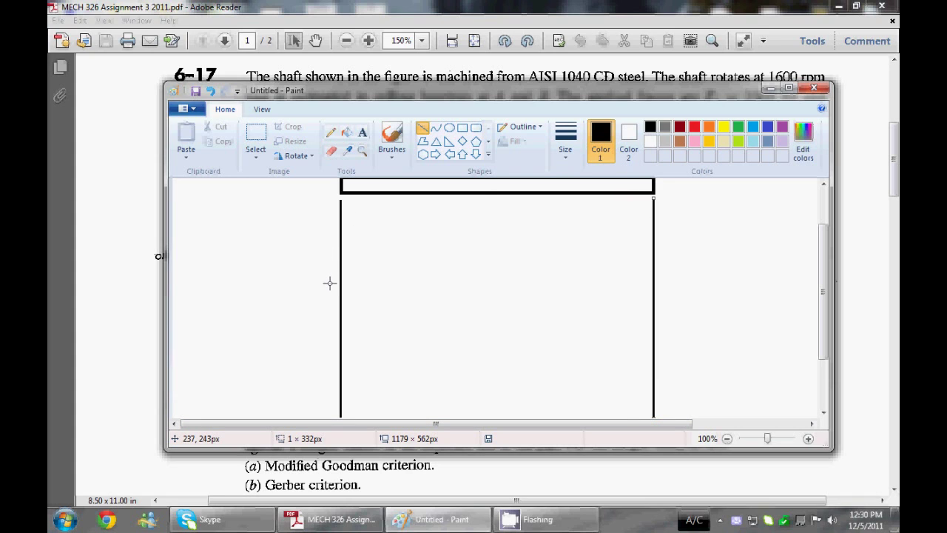
pyautogui.moveTo(330, 283); pyautogui.dragTo(686, 282)
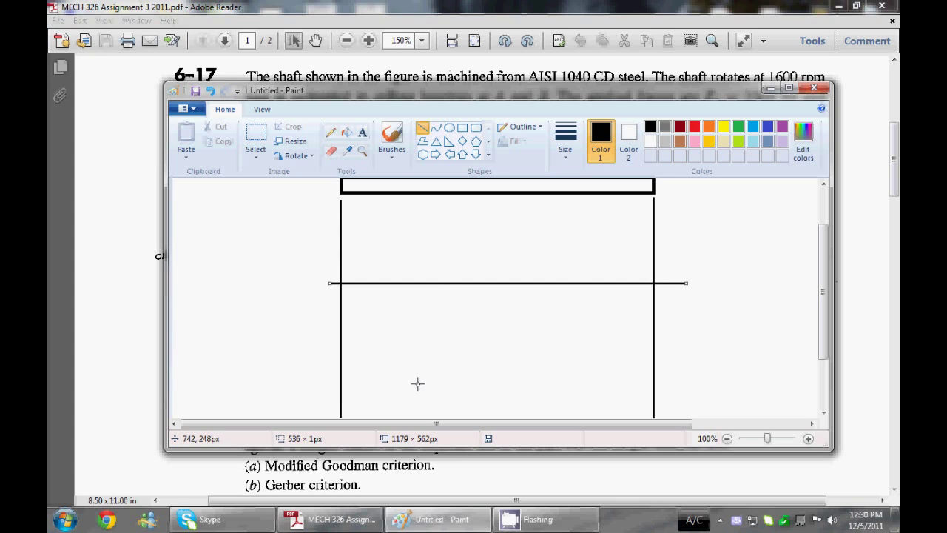
pyautogui.moveTo(331, 395); pyautogui.dragTo(682, 391)
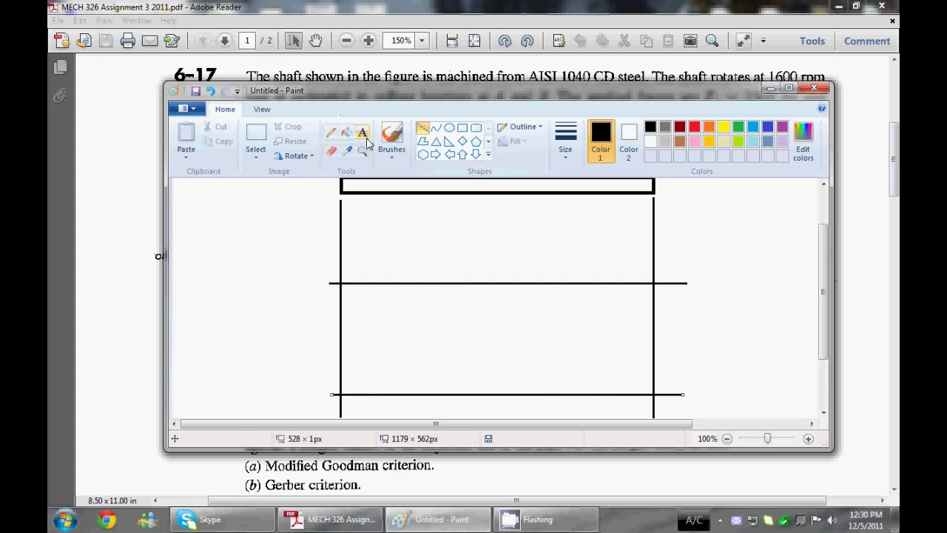
# Label the right ends of both horizontal axes x.
pyautogui.click(362, 133)
pyautogui.moveTo(692, 275); pyautogui.dragTo(725, 295)
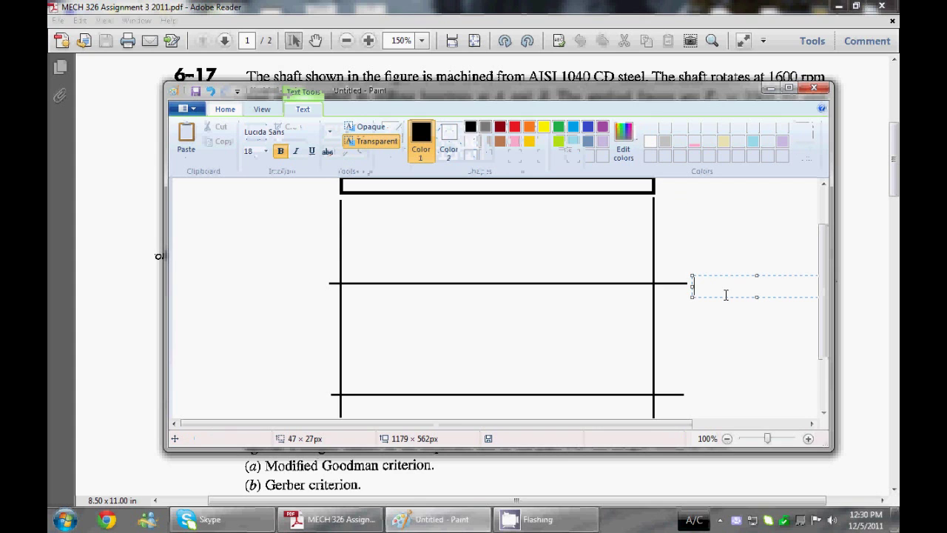
pyautogui.write('x')
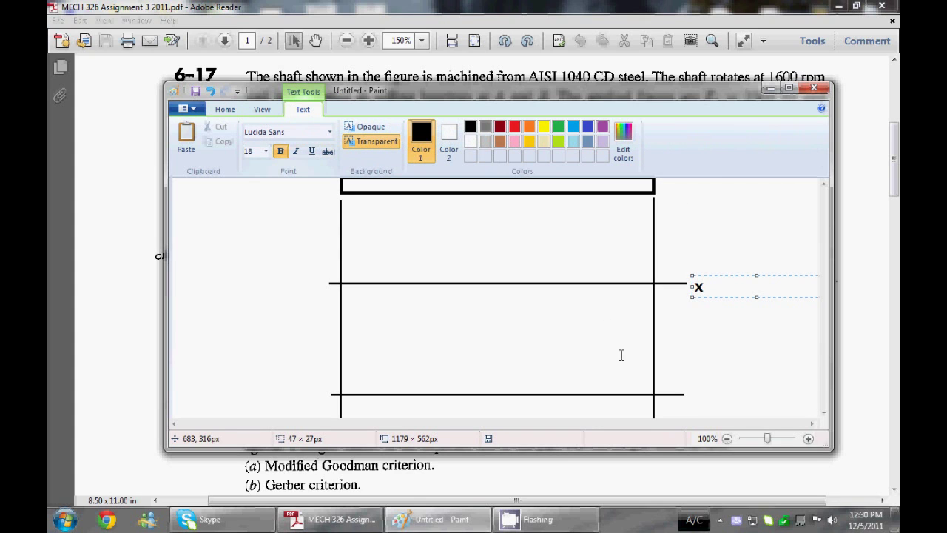
pyautogui.moveTo(691, 384); pyautogui.dragTo(718, 411)
pyautogui.write('x')
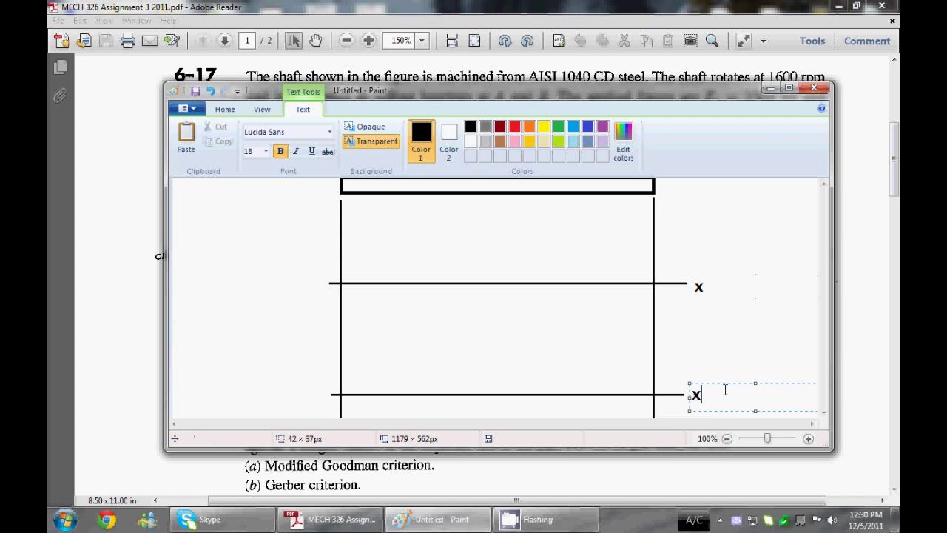
pyautogui.click(712, 325)
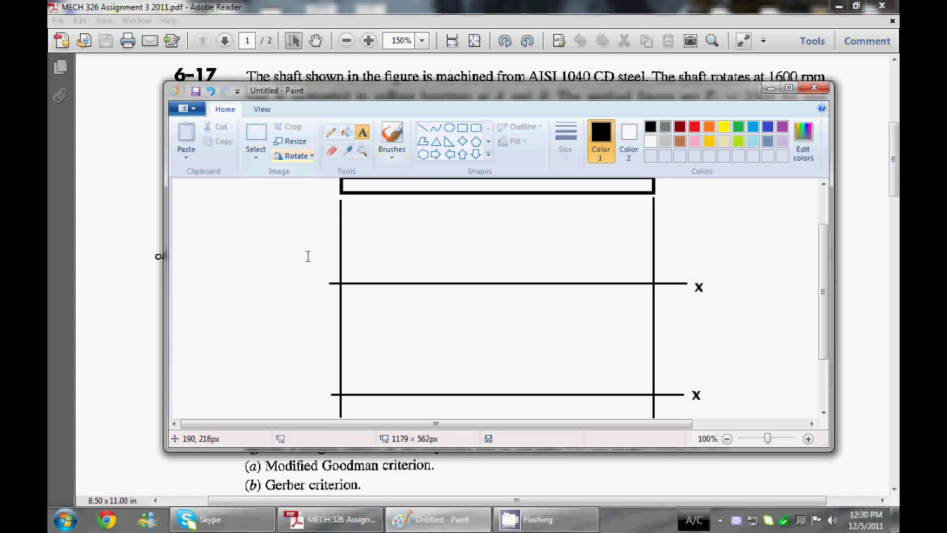
# Label the upper axis V and the lower axis M.
pyautogui.moveTo(293, 242); pyautogui.dragTo(323, 281)
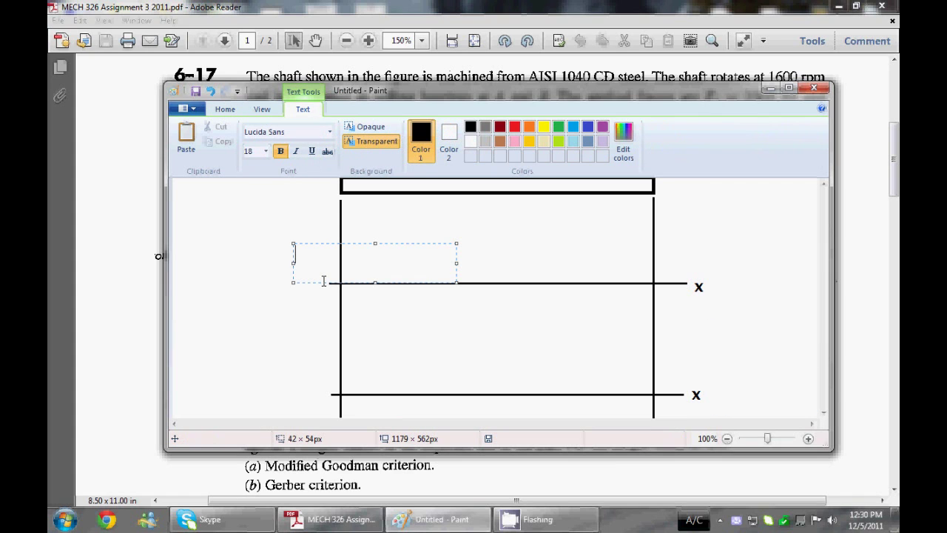
pyautogui.write('V')
pyautogui.moveTo(302, 364); pyautogui.dragTo(326, 400)
pyautogui.write('M')
pyautogui.click(770, 253)
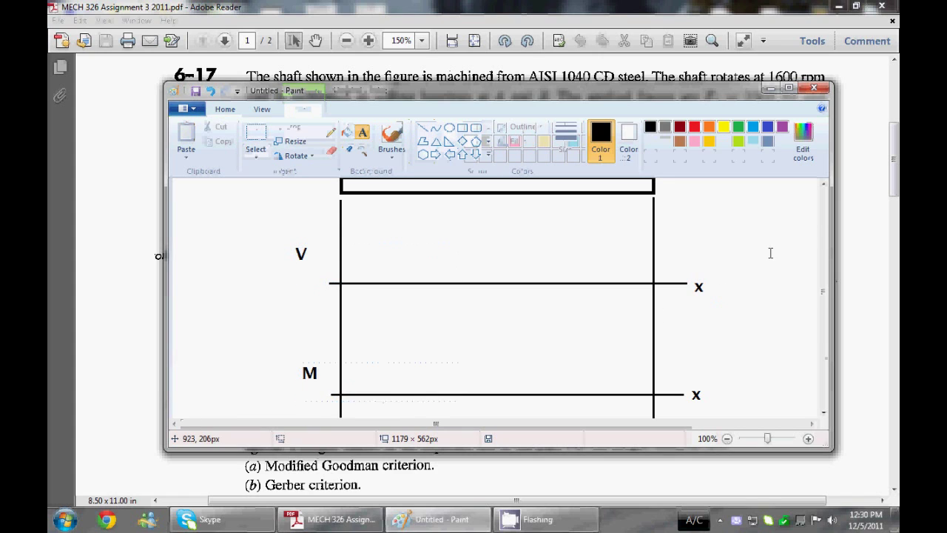
pyautogui.scroll(2, 770, 253)
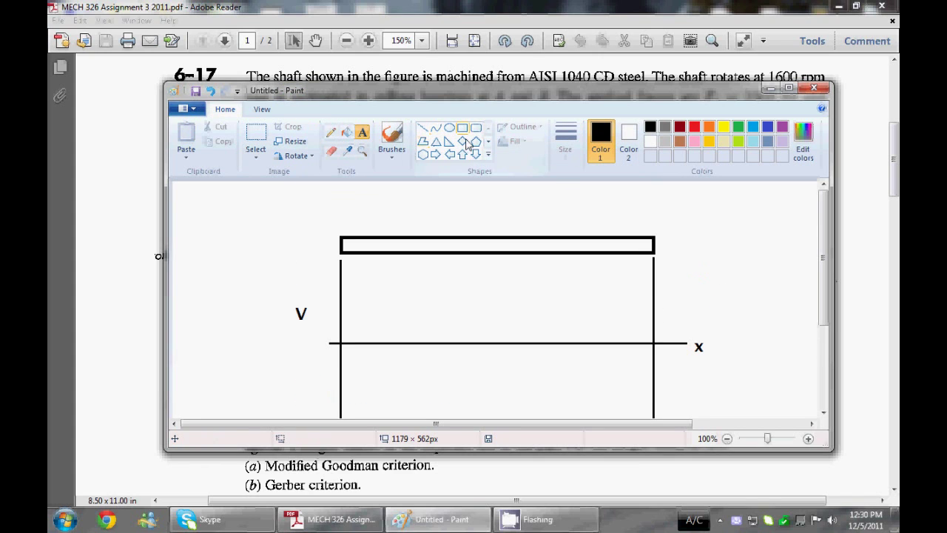
pyautogui.click(331, 133)
# Sketch two downward force arrows onto the top of the shaft.
pyautogui.moveTo(493, 94)
pyautogui.mouseDown()
pyautogui.moveTo(468, 220)
pyautogui.moveTo(480, 333)
pyautogui.moveTo(508, 147)
pyautogui.moveTo(488, 137)
pyautogui.mouseUp()
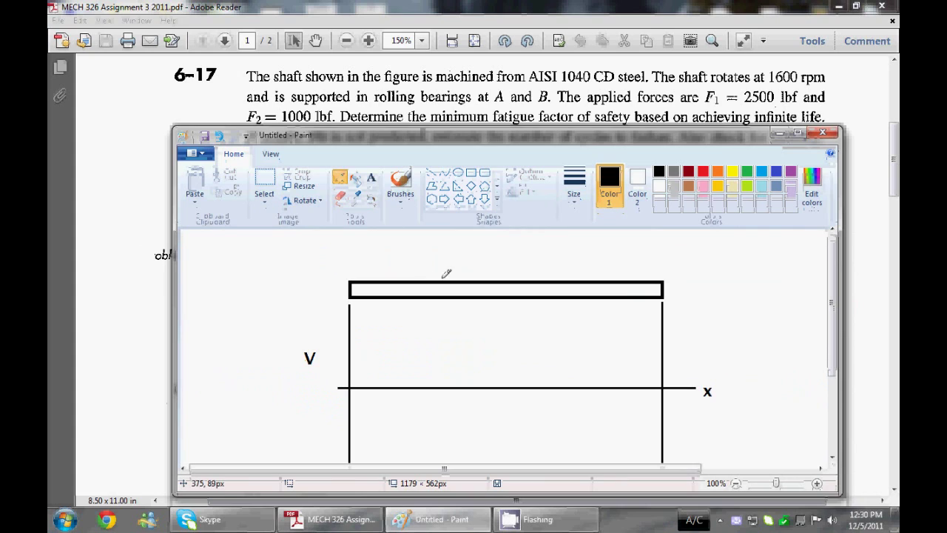
pyautogui.moveTo(445, 275)
pyautogui.mouseDown()
pyautogui.moveTo(449, 239)
pyautogui.moveTo(445, 280)
pyautogui.moveTo(452, 270)
pyautogui.mouseUp()
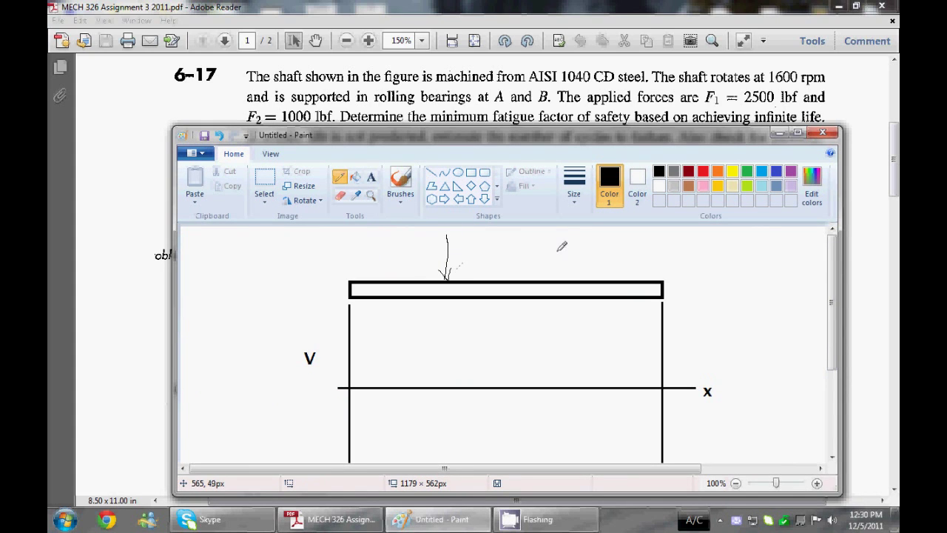
pyautogui.moveTo(558, 236)
pyautogui.mouseDown()
pyautogui.moveTo(558, 280)
pyautogui.moveTo(564, 274)
pyautogui.mouseUp()
# Undo a stray hand-drawn 2 and place a text box between the arrows.
pyautogui.moveTo(537, 151)
pyautogui.mouseDown()
pyautogui.moveTo(533, 179)
pyautogui.moveTo(538, 140)
pyautogui.moveTo(536, 249)
pyautogui.mouseUp()
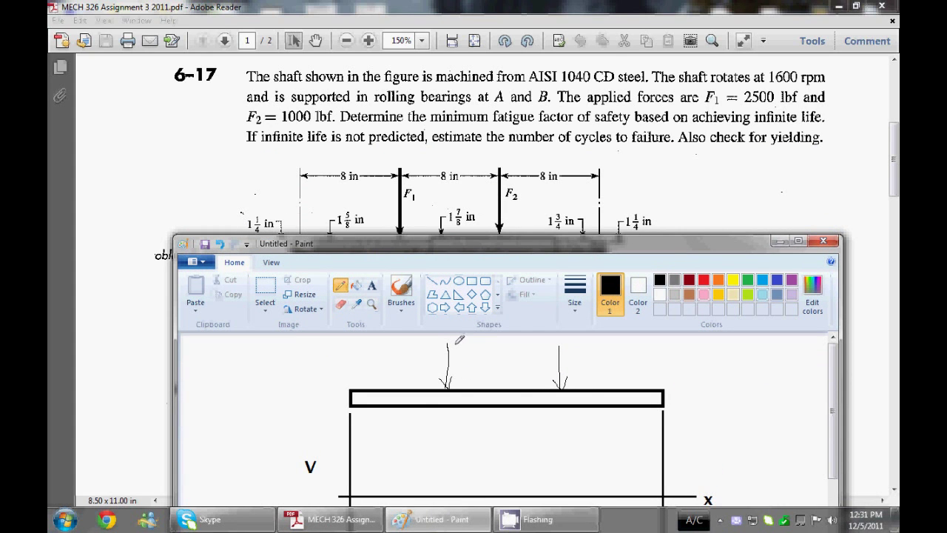
pyautogui.moveTo(455, 345); pyautogui.dragTo(468, 356)
pyautogui.hotkey('ctrl', 'z')
pyautogui.click(372, 286)
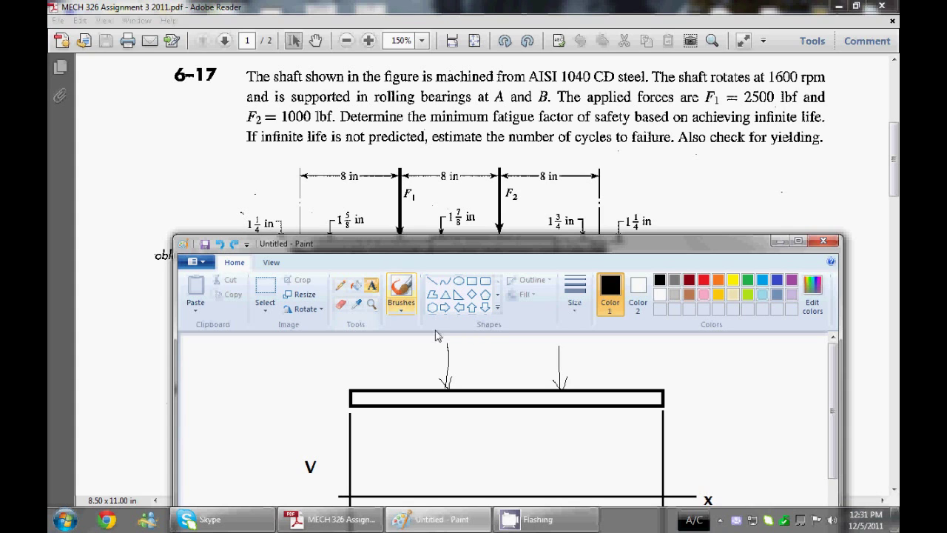
pyautogui.moveTo(452, 345); pyautogui.dragTo(499, 369)
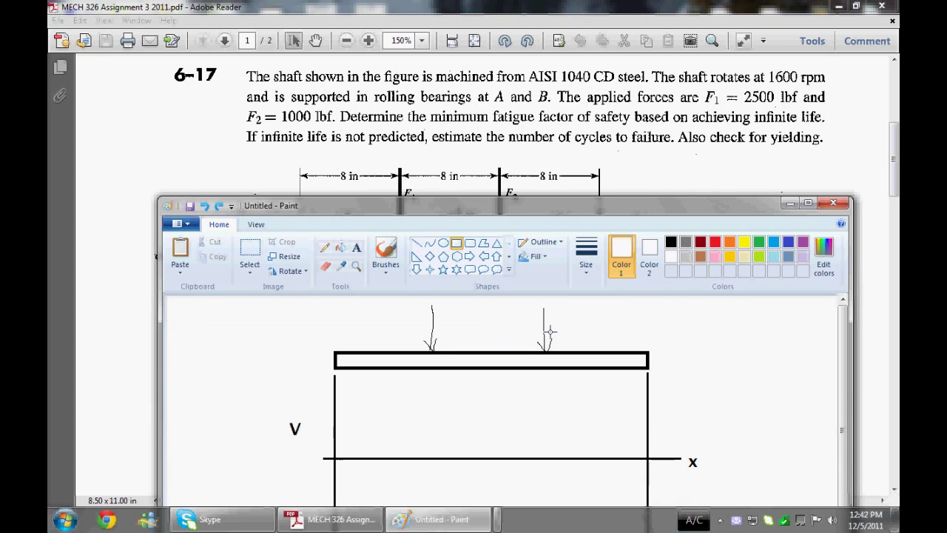
# Label the left load arrow '2.5 kip' and the right one '1 kip' in black.
pyautogui.click(355, 250)
pyautogui.moveTo(437, 303); pyautogui.dragTo(487, 332)
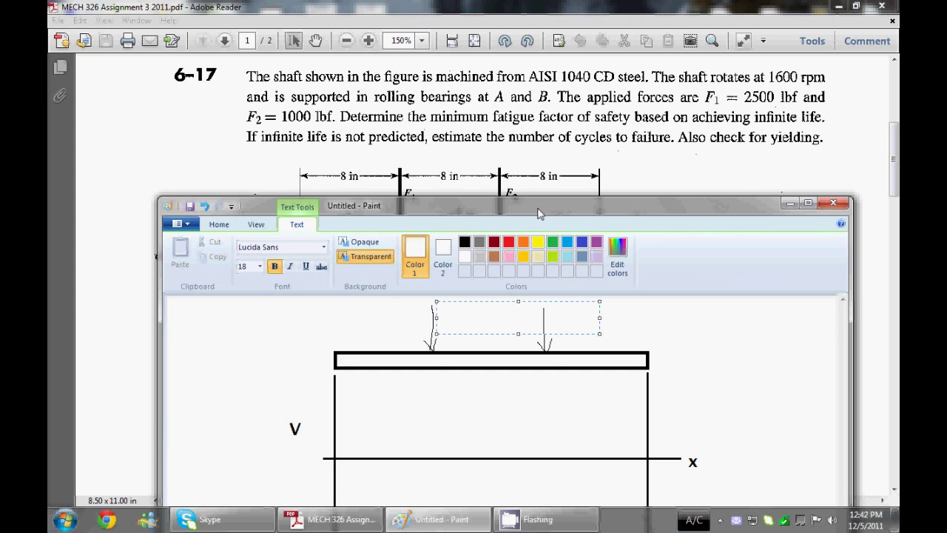
pyautogui.moveTo(554, 201); pyautogui.dragTo(556, 231)
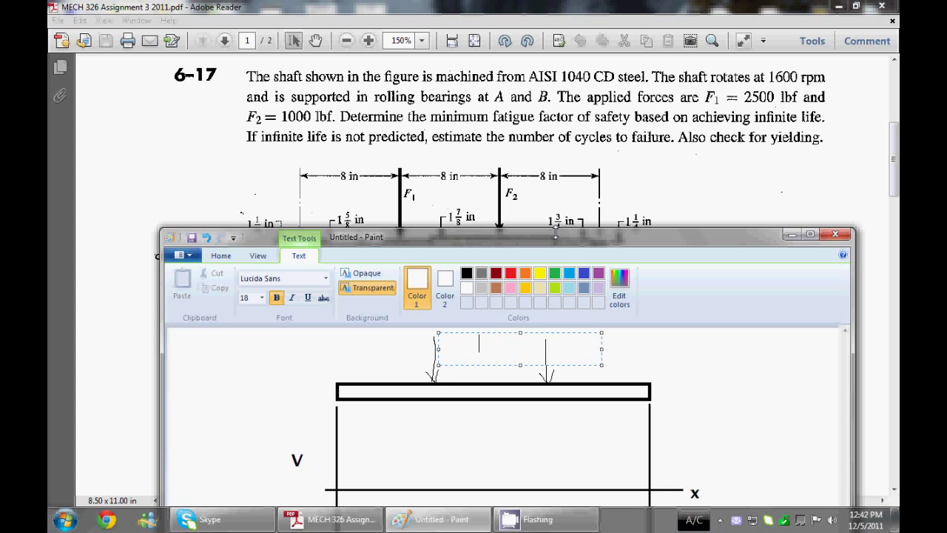
pyautogui.click(467, 274)
pyautogui.write('2.')
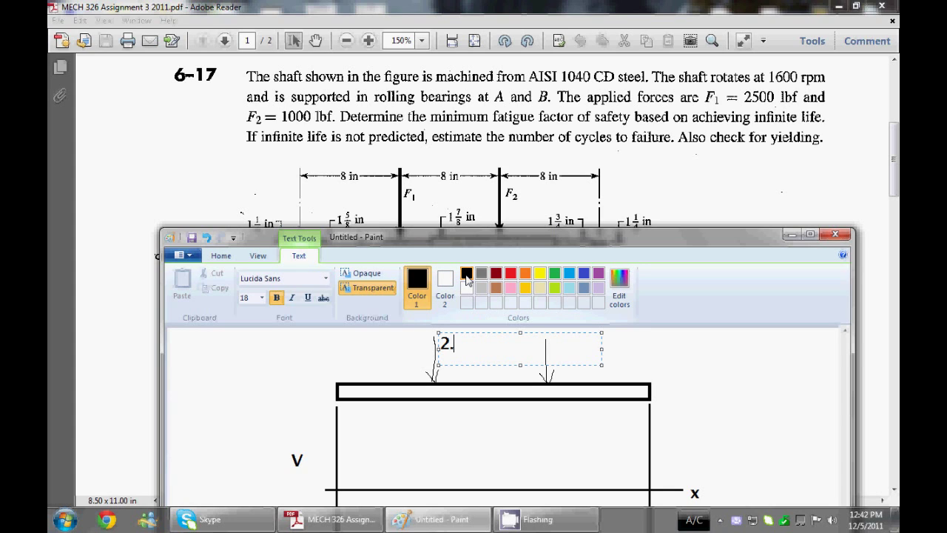
pyautogui.write('5 kip')
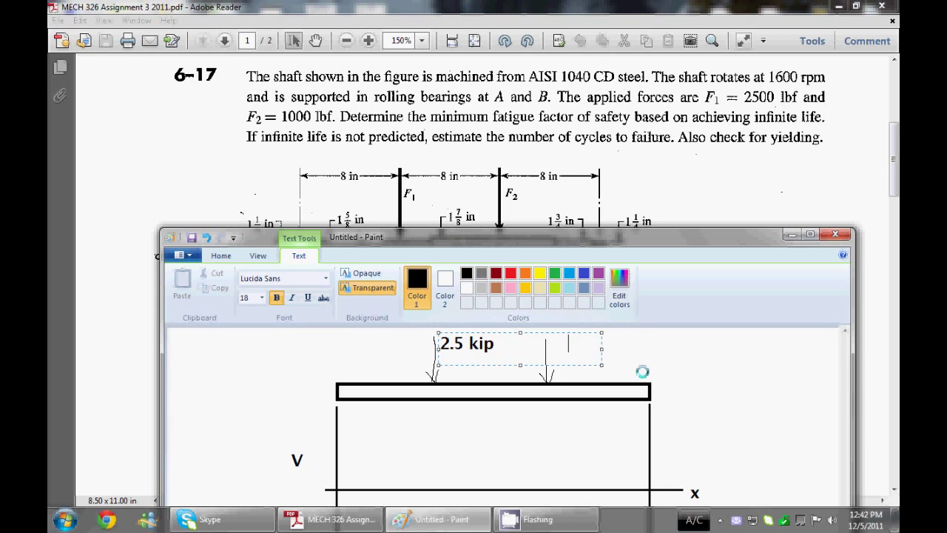
pyautogui.write('            1 kip')
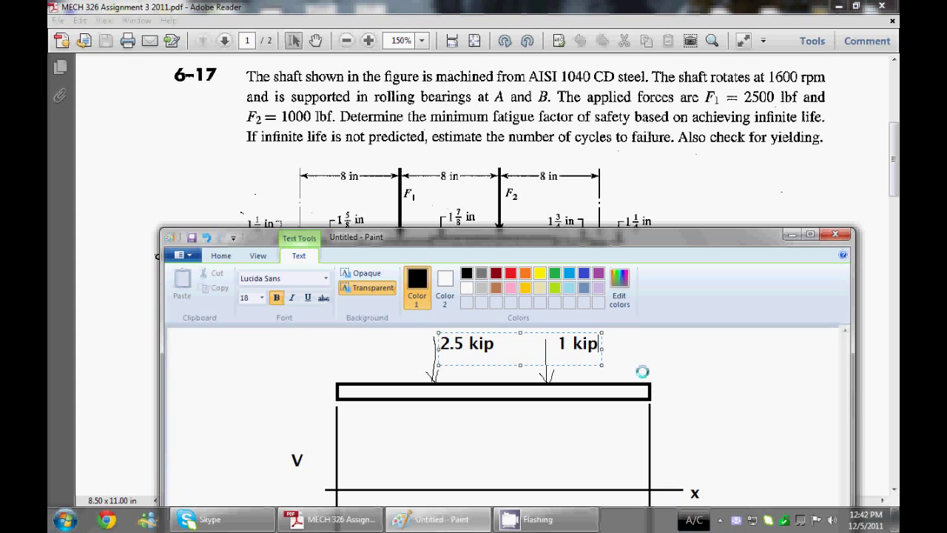
pyautogui.click(683, 369)
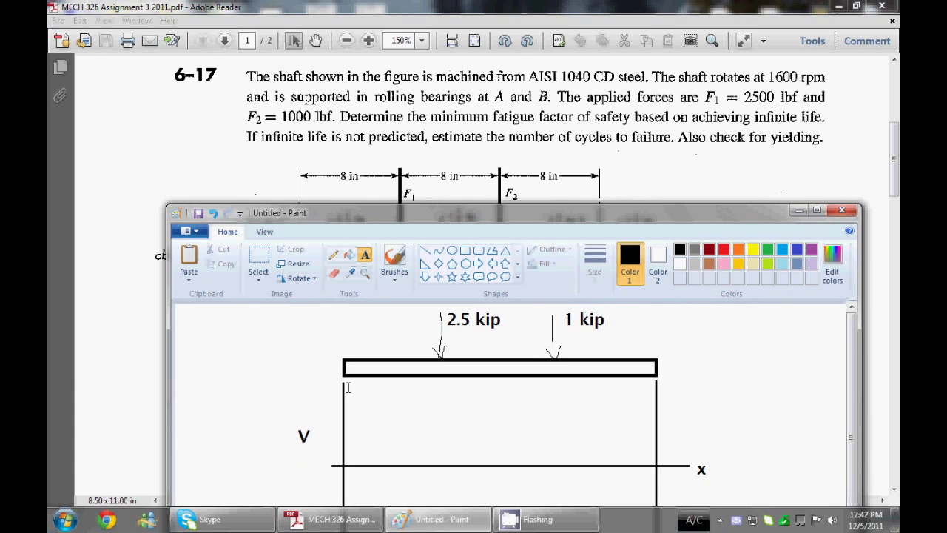
# Draw upward reaction arrows at both ends of the shaft.
pyautogui.click(333, 254)
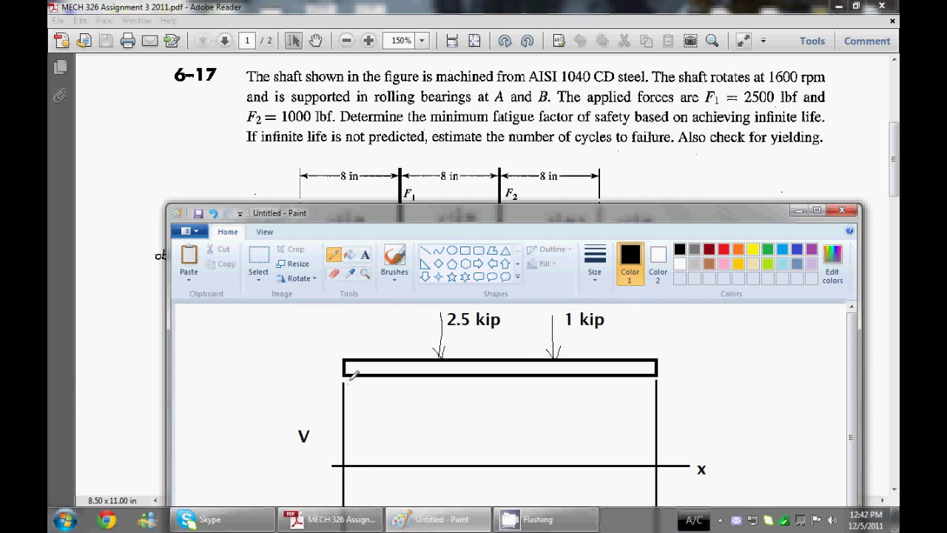
pyautogui.moveTo(350, 382)
pyautogui.mouseDown()
pyautogui.moveTo(350, 403)
pyautogui.moveTo(350, 381)
pyautogui.moveTo(355, 389)
pyautogui.mouseUp()
pyautogui.moveTo(648, 397); pyautogui.dragTo(648, 382)
pyautogui.moveTo(648, 382); pyautogui.dragTo(654, 388)
# Label the left reaction arrow A and the right one B.
pyautogui.click(364, 255)
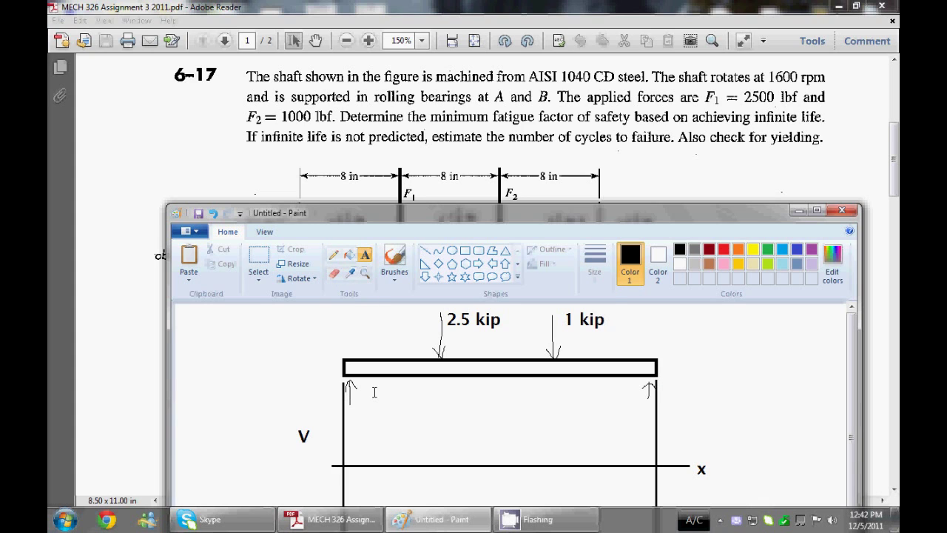
pyautogui.click(358, 379)
pyautogui.write('A')
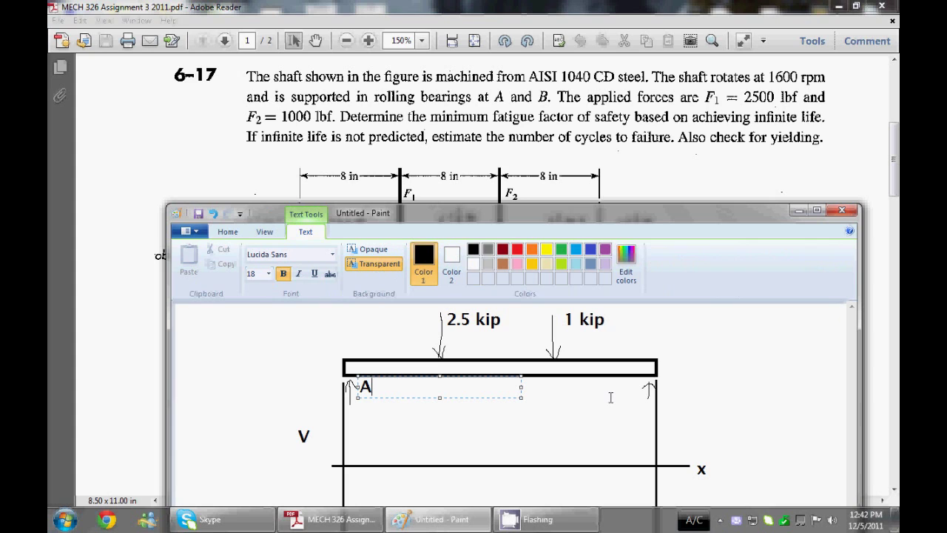
pyautogui.click(673, 388)
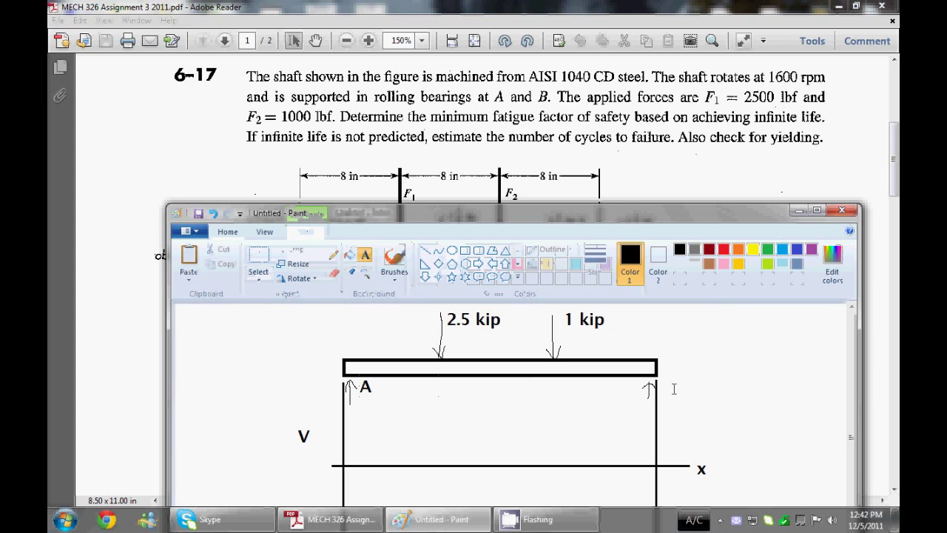
pyautogui.click(664, 378)
pyautogui.write('B')
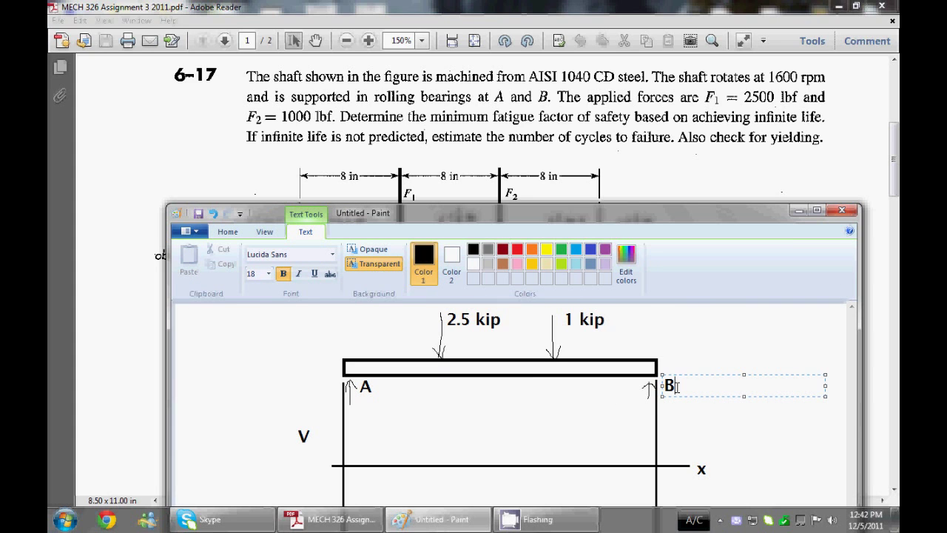
pyautogui.click(281, 353)
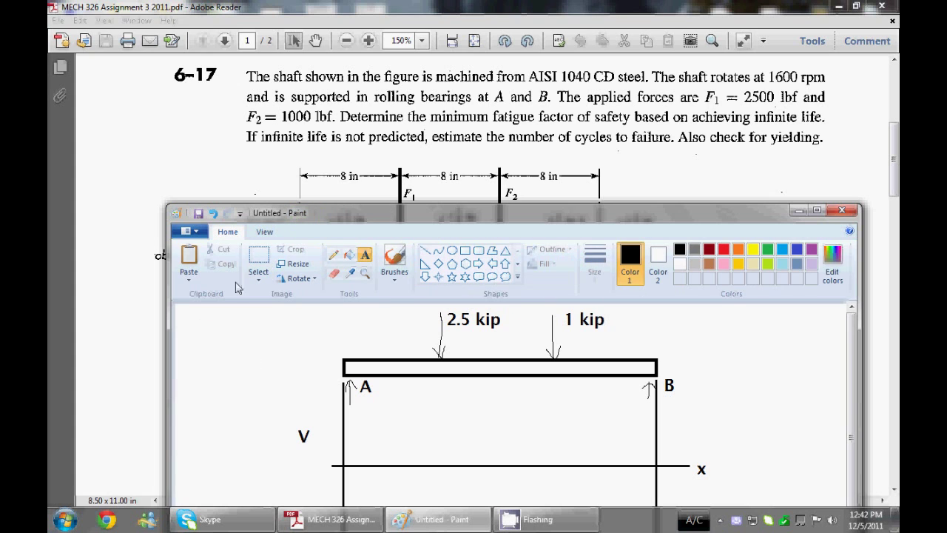
# Write the force balance 'A + B = 3.5kip' in a text box at the canvas's top-left.
pyautogui.moveTo(553, 207)
pyautogui.mouseDown()
pyautogui.moveTo(545, 191)
pyautogui.moveTo(567, 168)
pyautogui.moveTo(560, 206)
pyautogui.mouseUp()
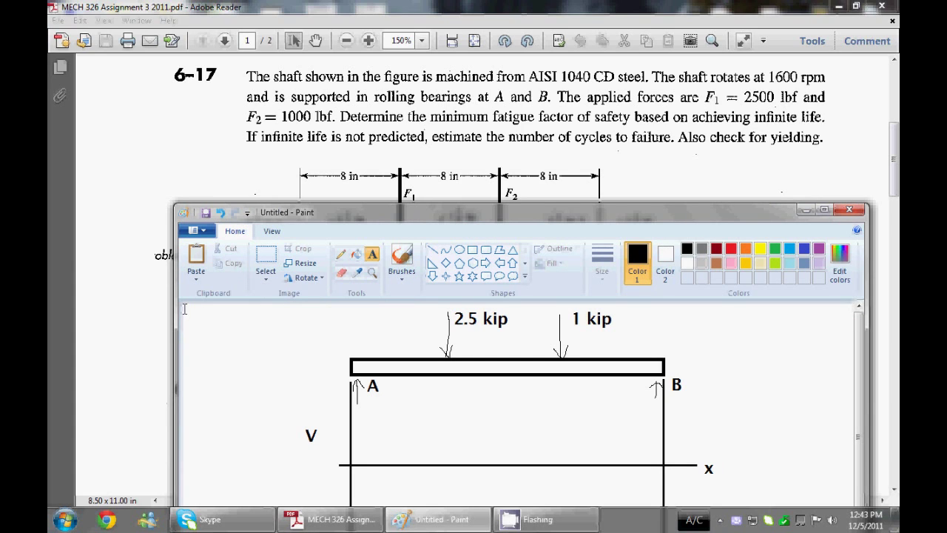
pyautogui.moveTo(185, 309)
pyautogui.mouseDown()
pyautogui.moveTo(285, 383)
pyautogui.moveTo(340, 407)
pyautogui.mouseUp()
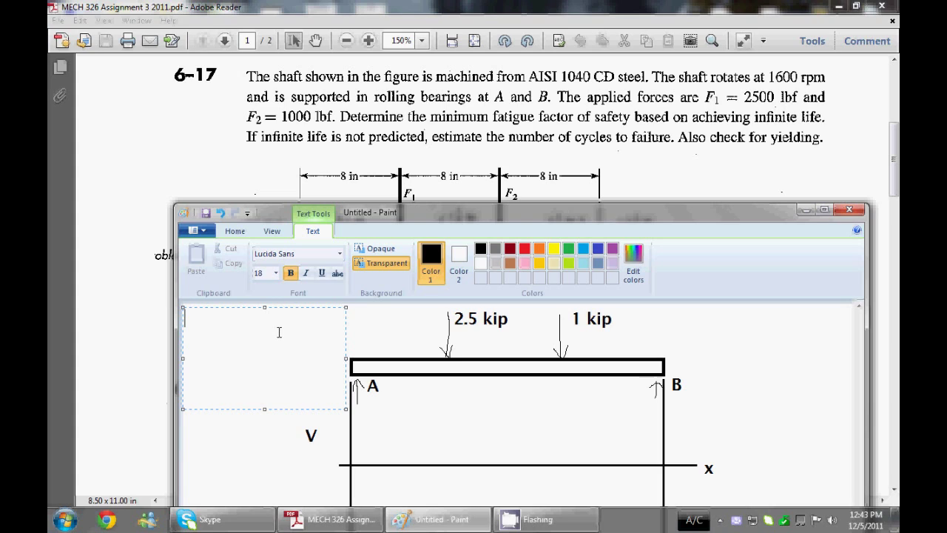
pyautogui.write('A + B = 3. ki')
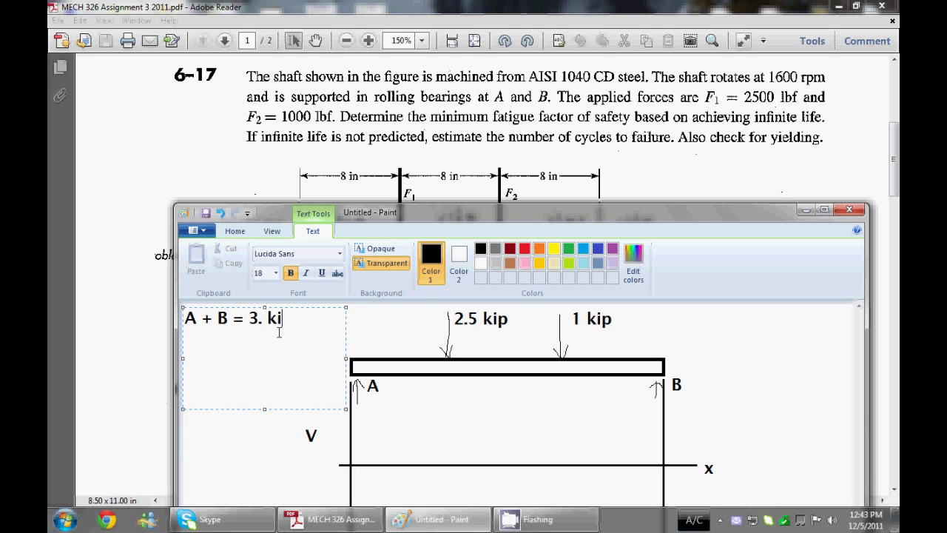
pyautogui.press('BackSpace')
pyautogui.press('BackSpace')
pyautogui.press('BackSpace')
pyautogui.write('5kip')
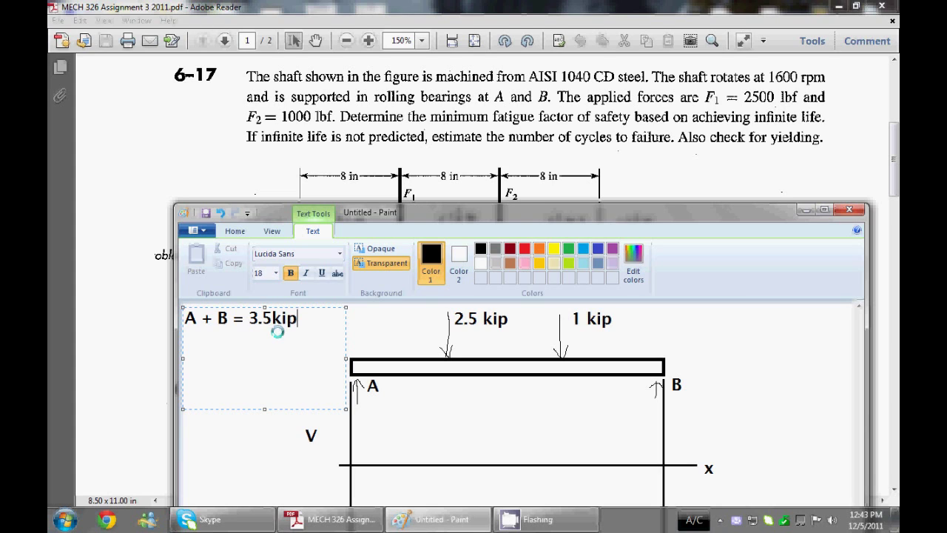
pyautogui.press('Return')
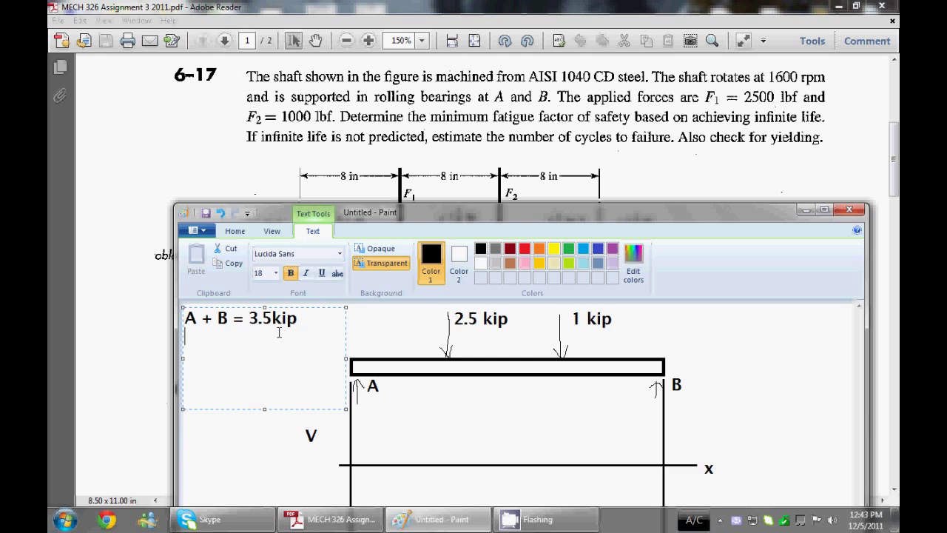
pyautogui.press('Return')
# Add the moment equation '2.5*8 + 1*16 = 24*B' and results 'B = 1.5 kip', 'A = 2 kip'.
pyautogui.write('2.5*8 + 1*')
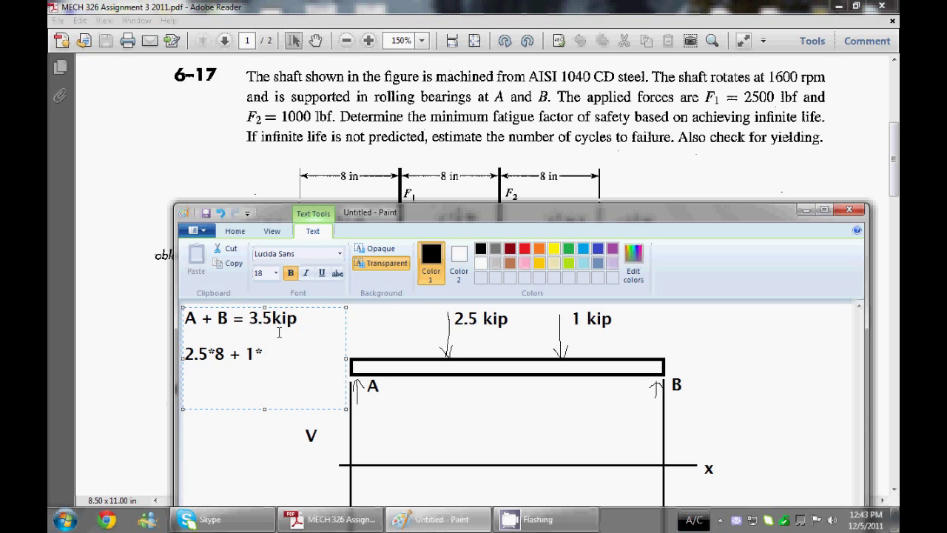
pyautogui.write('16 = 24*B')
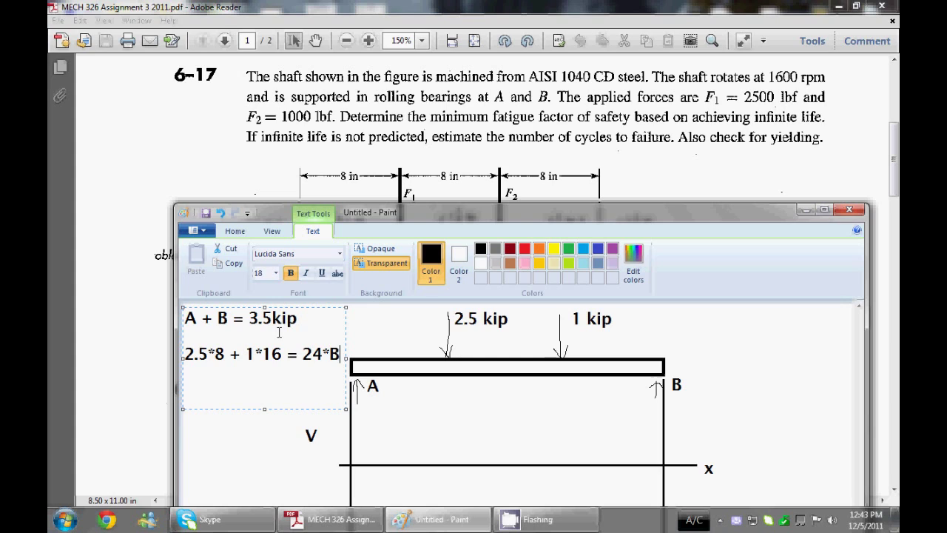
pyautogui.press('Return')
pyautogui.press('Return')
pyautogui.write('B =')
pyautogui.write('1.5 kip')
pyautogui.press('Return')
pyautogui.write('A')
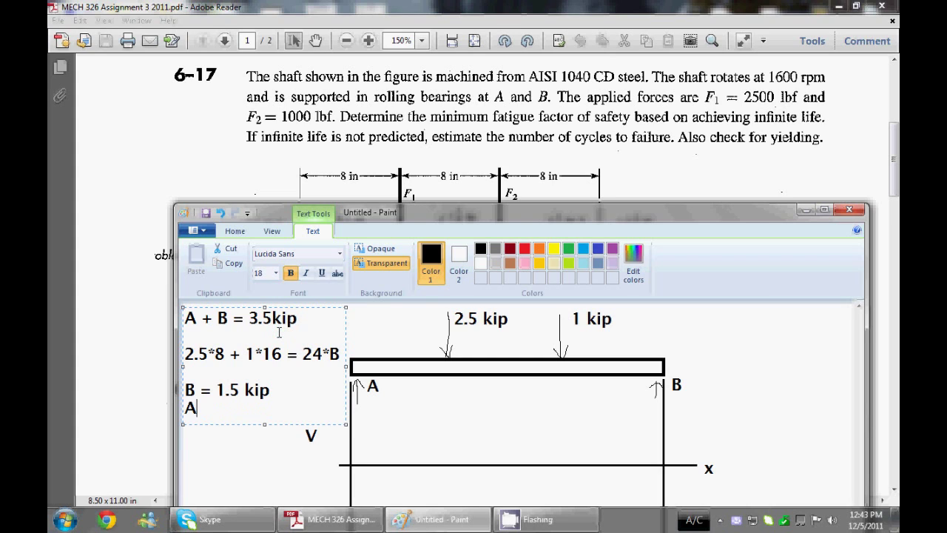
pyautogui.press('BackSpace')
pyautogui.write('A = 2 kip')
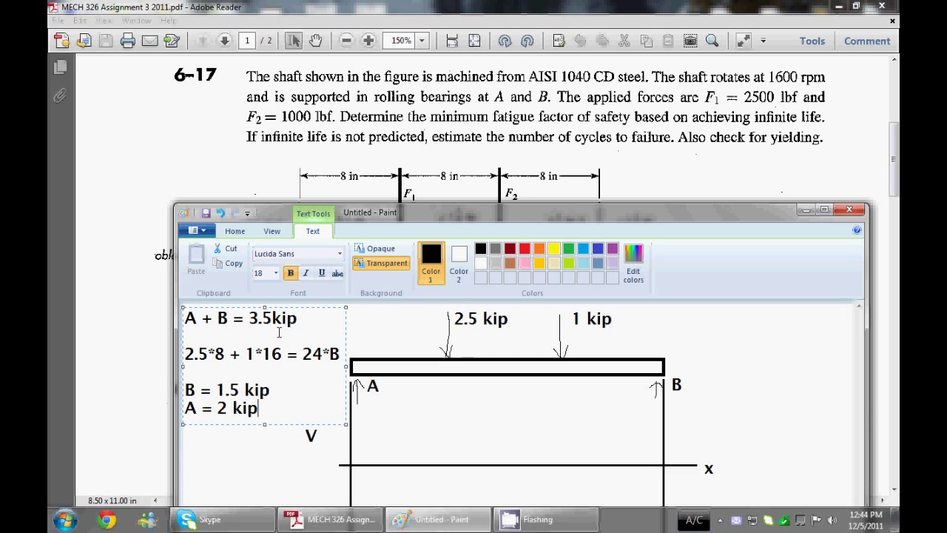
# Draw the shear steps: 2 kip level from A, drops under both loads, final level to B.
pyautogui.click(254, 436)
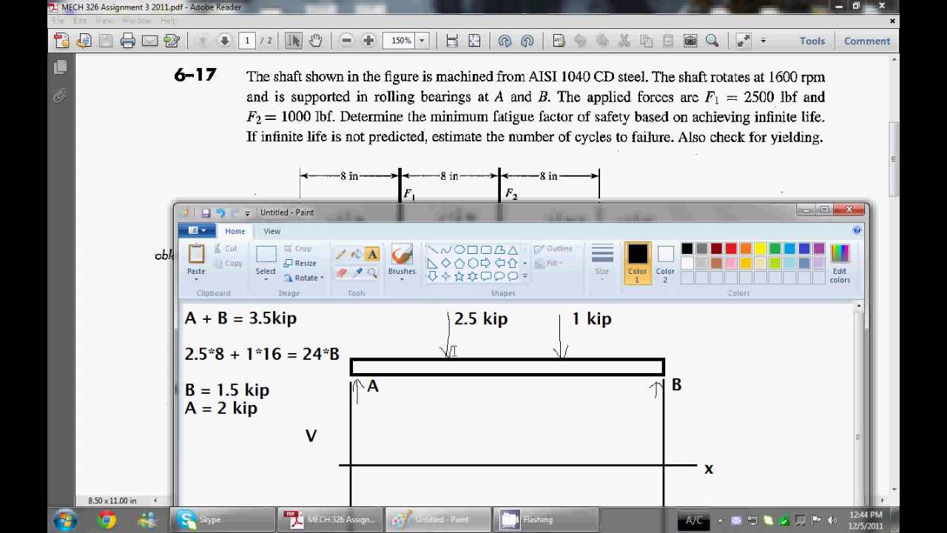
pyautogui.moveTo(536, 216); pyautogui.dragTo(502, 94)
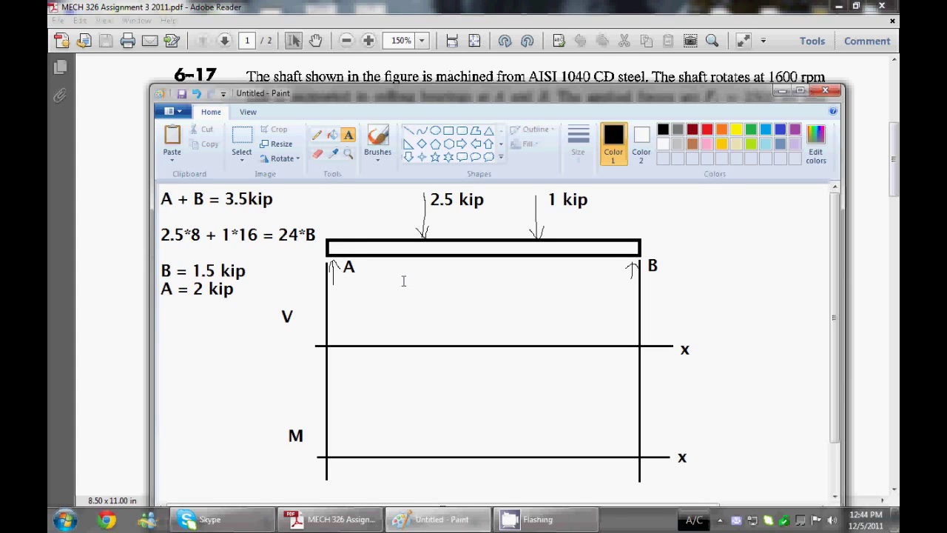
pyautogui.click(409, 130)
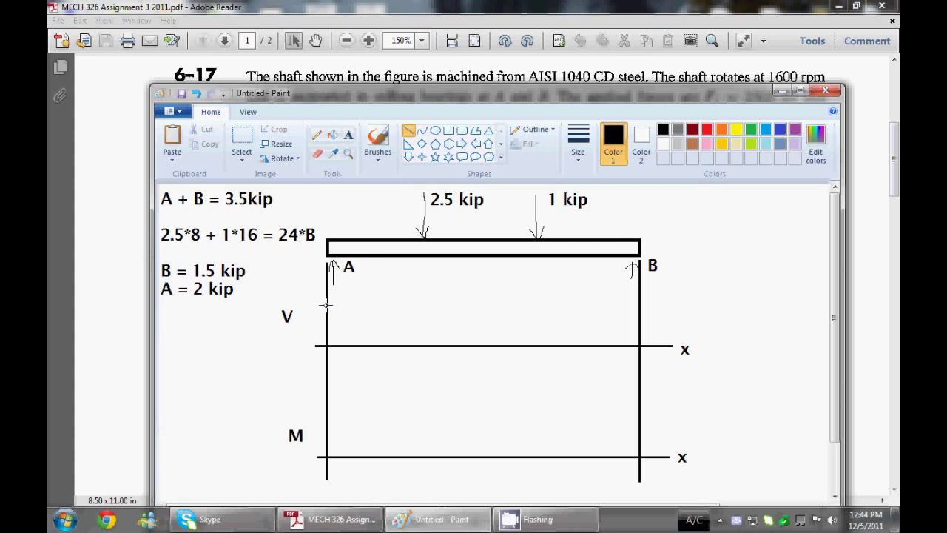
pyautogui.moveTo(326, 303); pyautogui.dragTo(421, 298)
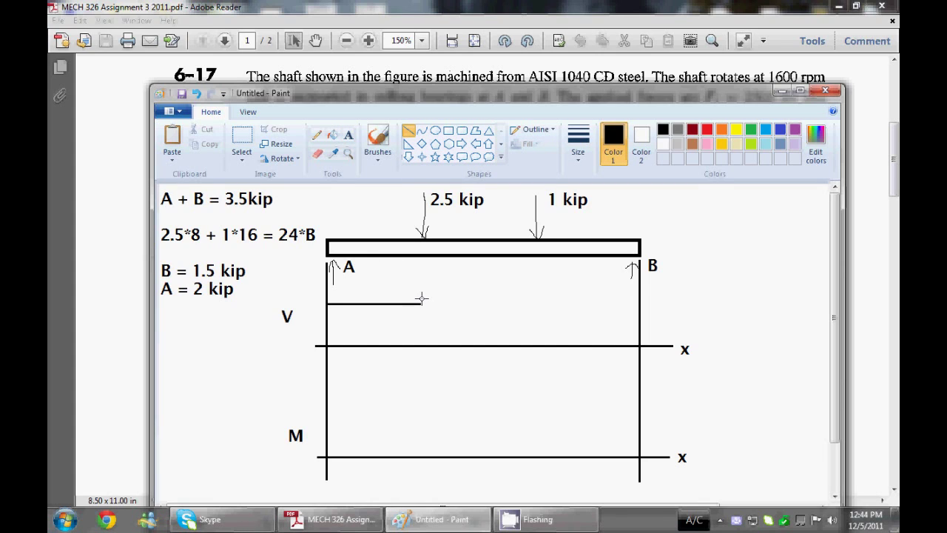
pyautogui.moveTo(422, 298); pyautogui.dragTo(421, 298)
pyautogui.moveTo(421, 303); pyautogui.dragTo(422, 360)
pyautogui.click(422, 363)
pyautogui.moveTo(421, 362)
pyautogui.mouseDown()
pyautogui.moveTo(536, 362)
pyautogui.moveTo(529, 249)
pyautogui.moveTo(540, 237)
pyautogui.moveTo(524, 325)
pyautogui.moveTo(540, 353)
pyautogui.mouseUp()
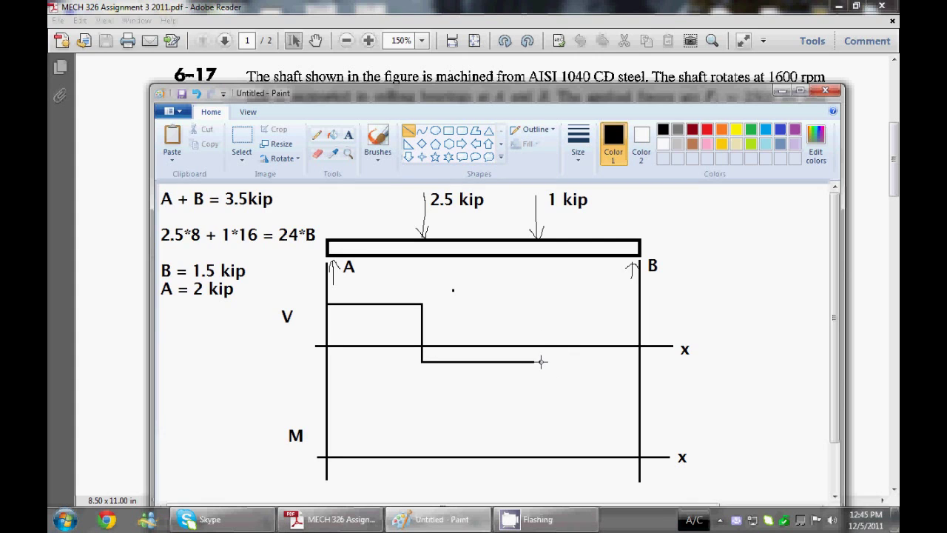
pyautogui.moveTo(542, 363); pyautogui.dragTo(541, 376)
pyautogui.moveTo(540, 384); pyautogui.dragTo(639, 384)
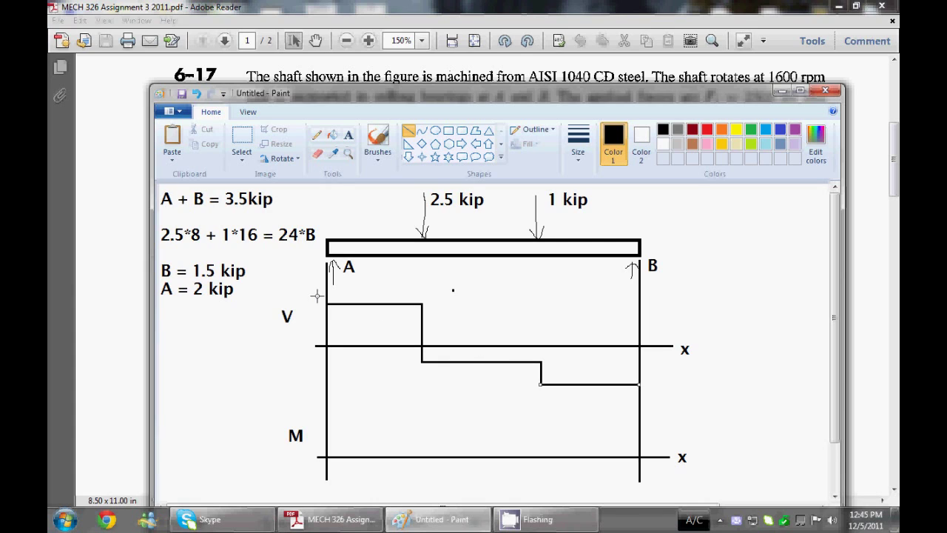
pyautogui.click(347, 137)
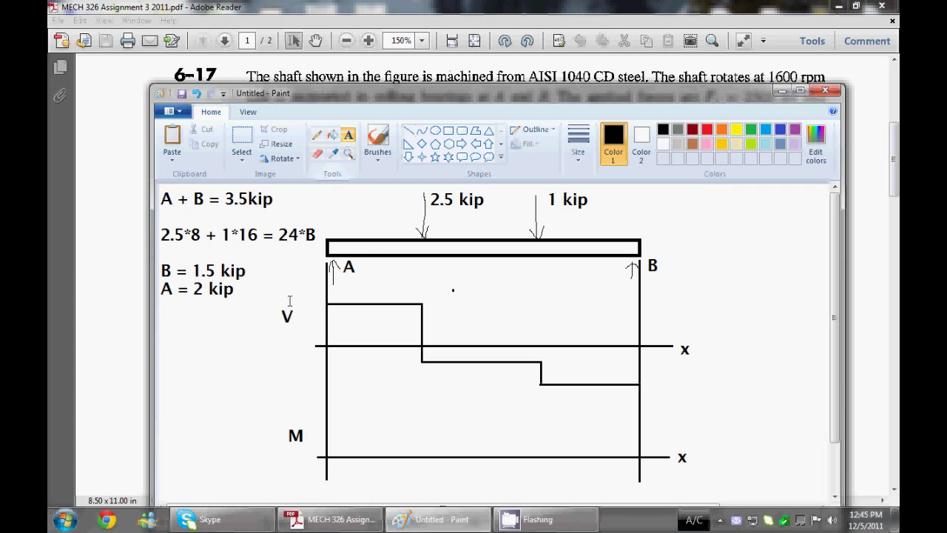
# Label the first shear level '2 kip'.
pyautogui.click(340, 281)
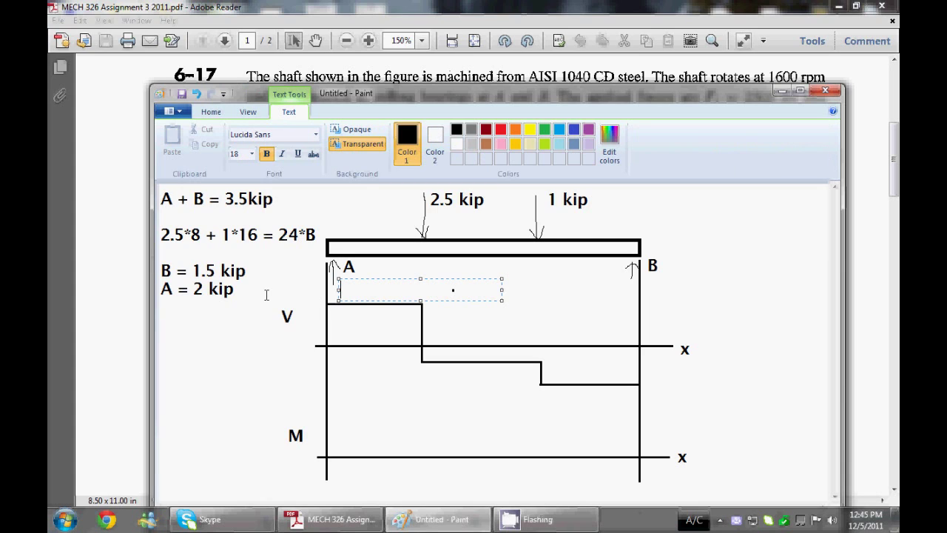
pyautogui.write('2 kip')
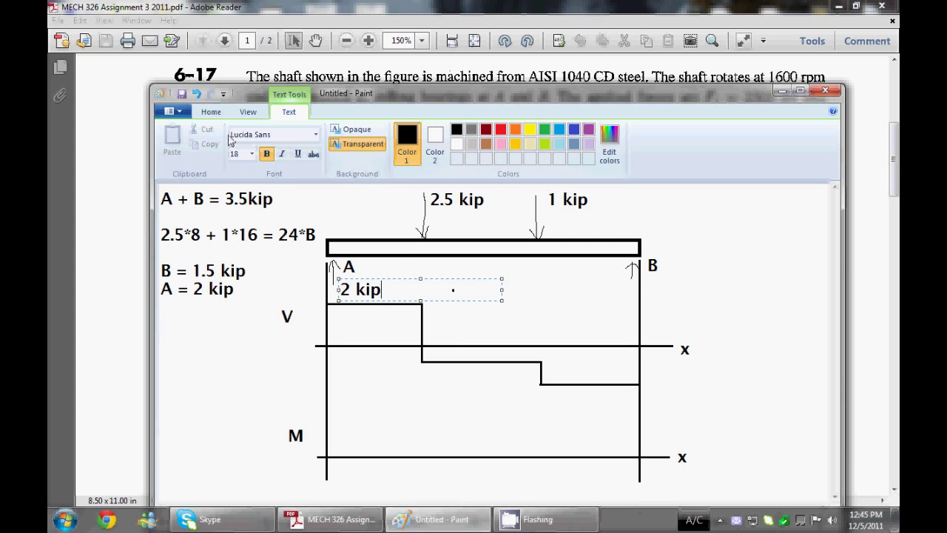
pyautogui.scroll(2, 288, 134)
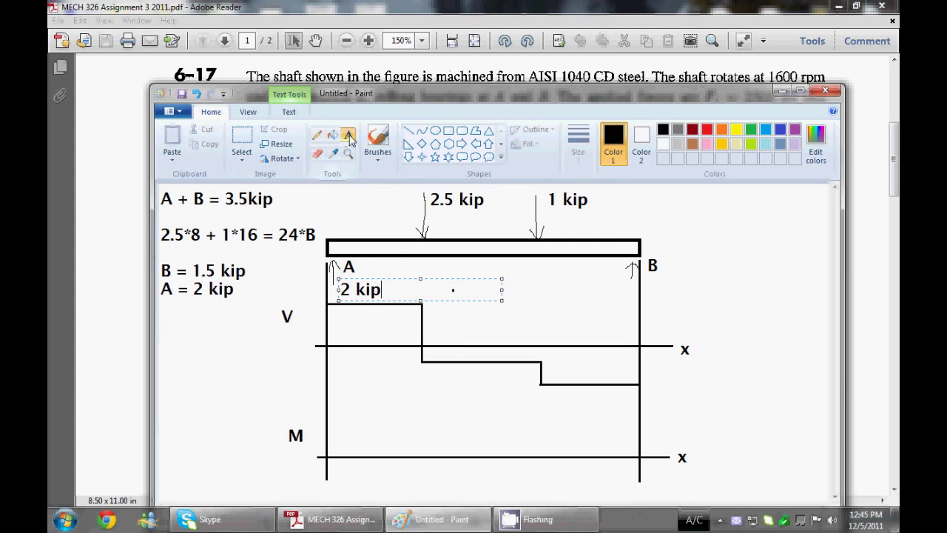
pyautogui.click(408, 131)
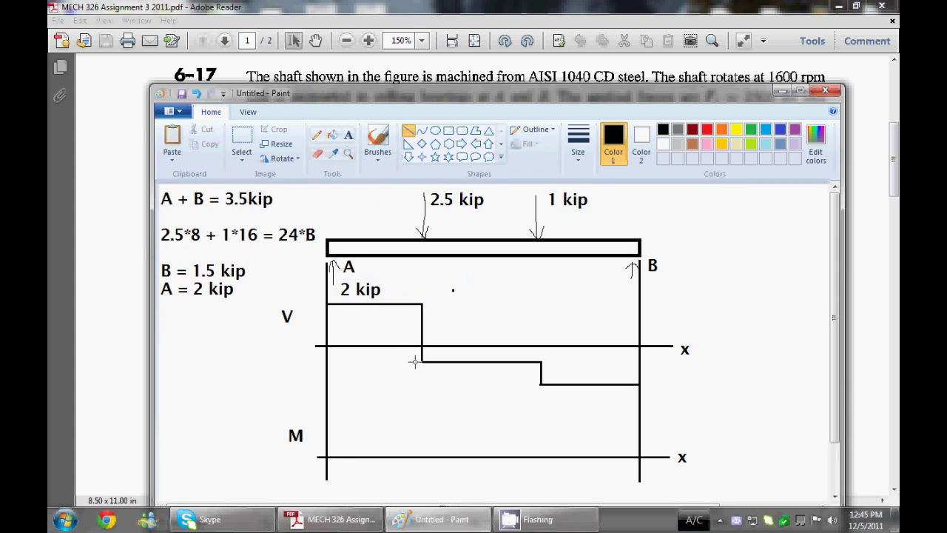
# Draw a thin guide line from the middle shear step to the V axis, labelled '-0.5kip'.
pyautogui.moveTo(415, 361); pyautogui.dragTo(316, 362)
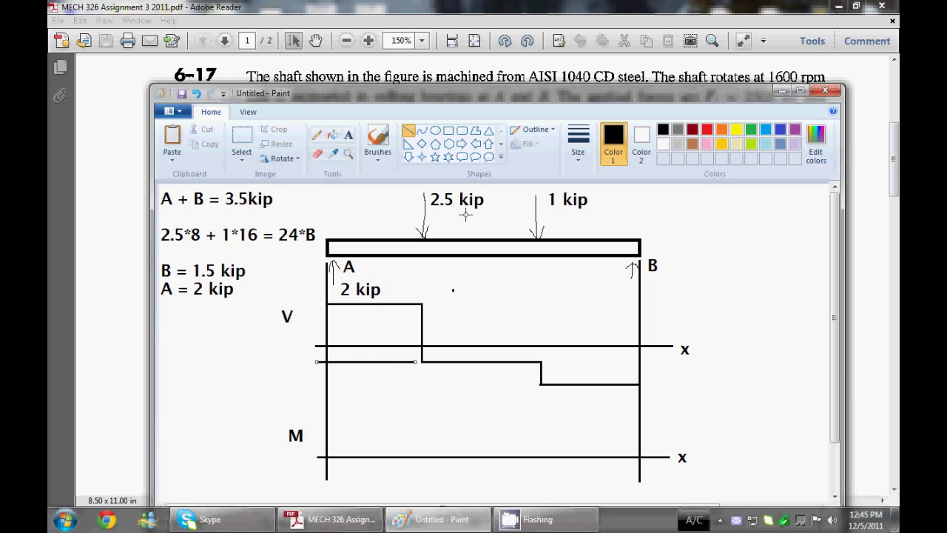
pyautogui.click(577, 144)
pyautogui.click(591, 183)
pyautogui.click(348, 135)
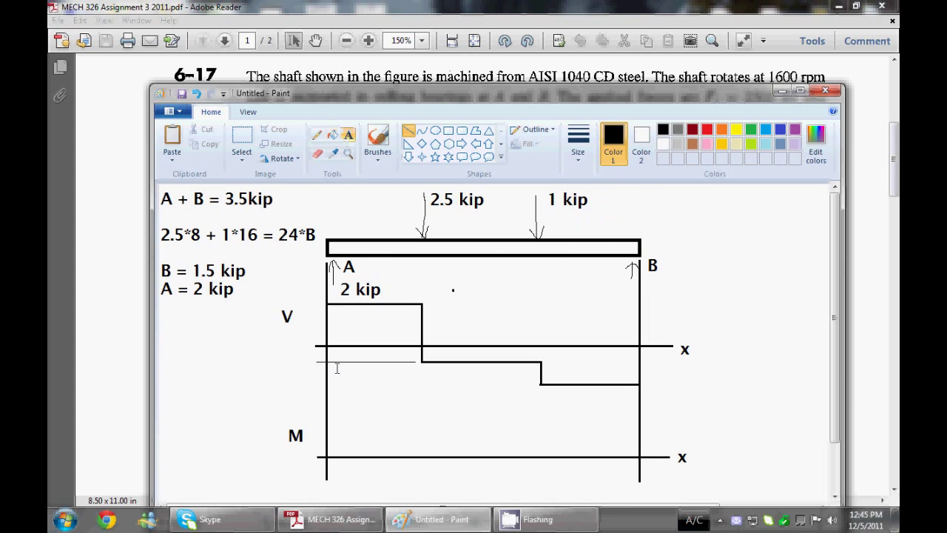
pyautogui.moveTo(303, 371); pyautogui.dragTo(312, 379)
pyautogui.write('0.5')
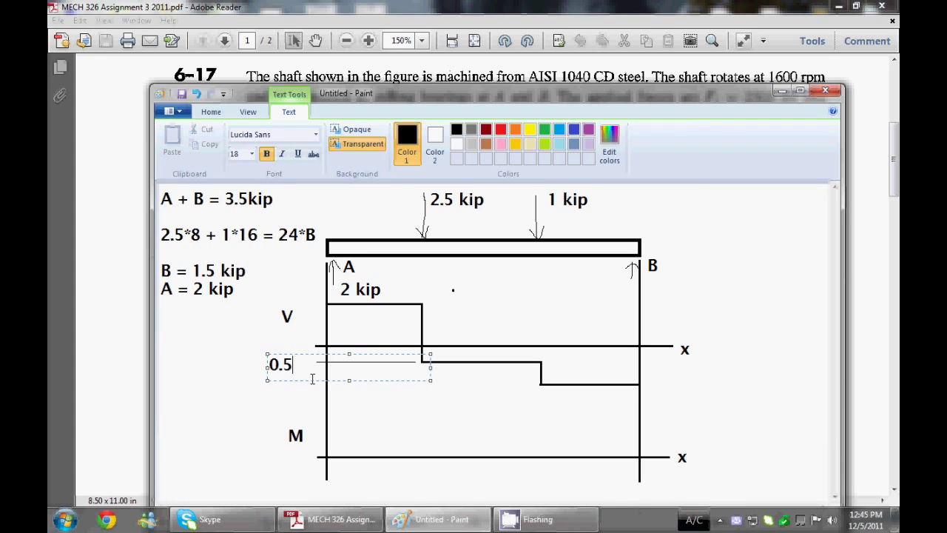
pyautogui.write('kip')
pyautogui.click(673, 384)
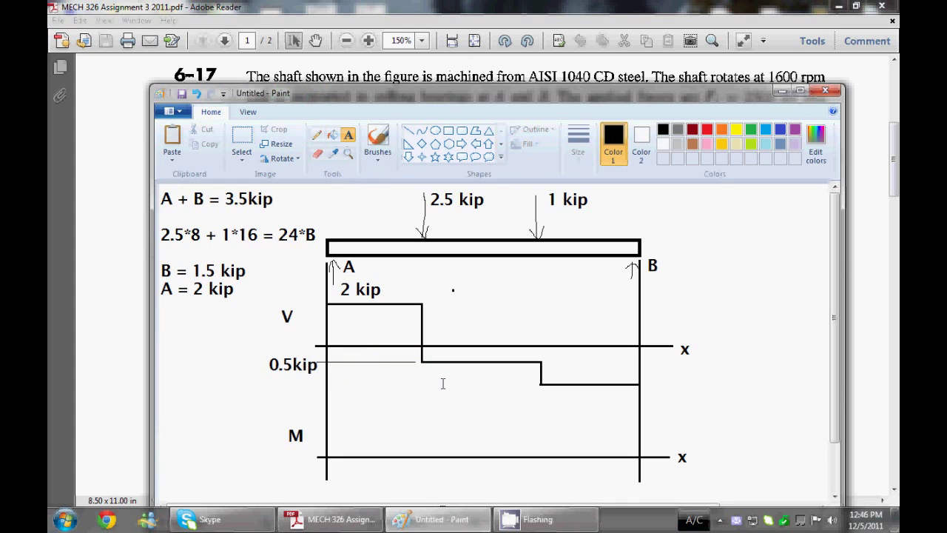
pyautogui.hotkey('ctrl', 'z')
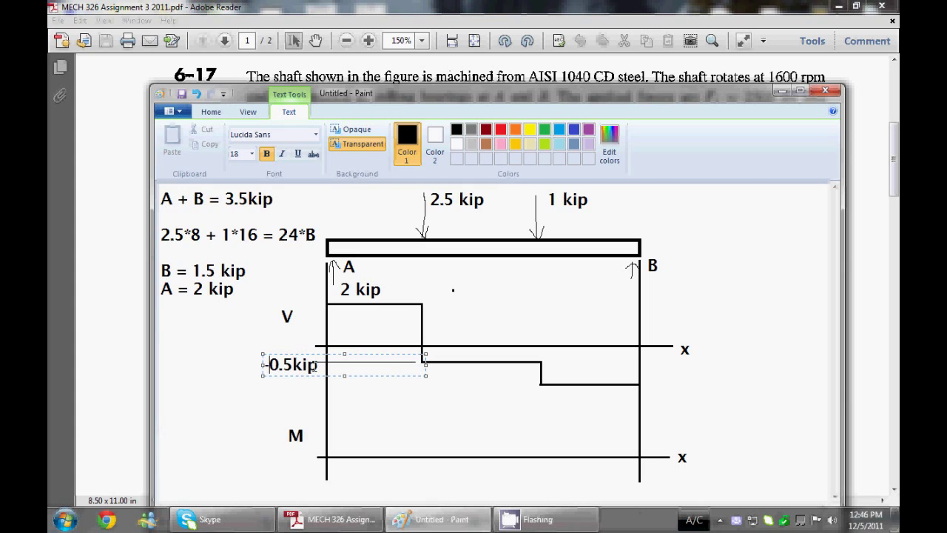
pyautogui.write('-')
pyautogui.click(452, 263)
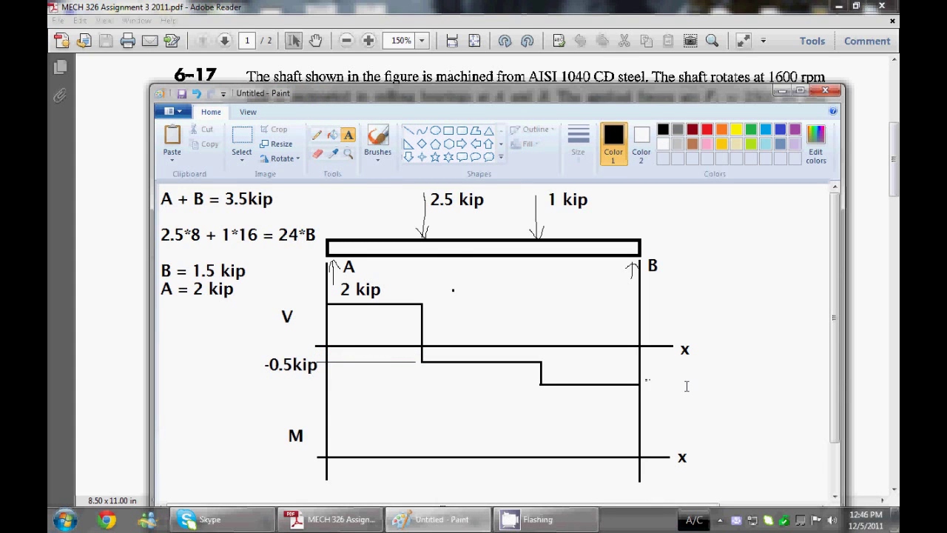
# Label the right-end shear step '-1.5kip'.
pyautogui.moveTo(686, 385); pyautogui.dragTo(722, 403)
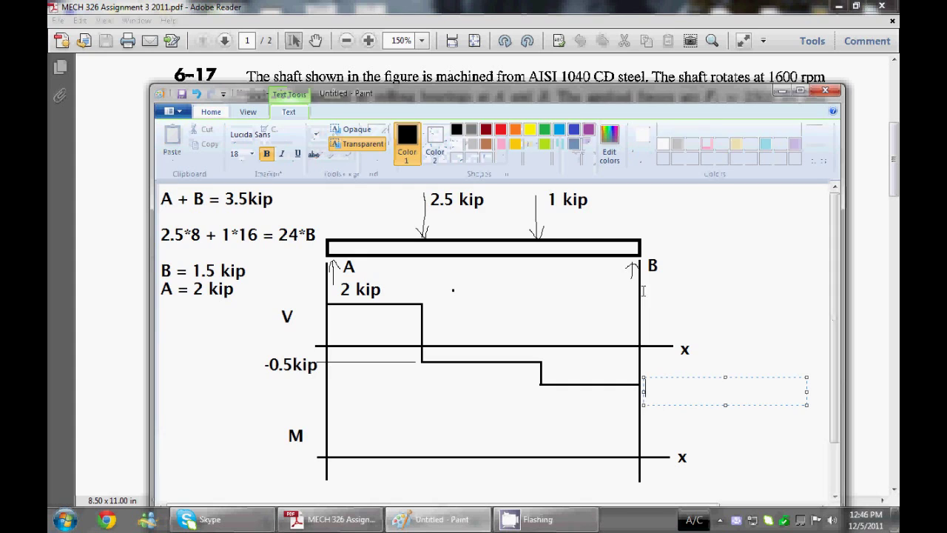
pyautogui.write('-1.5kip')
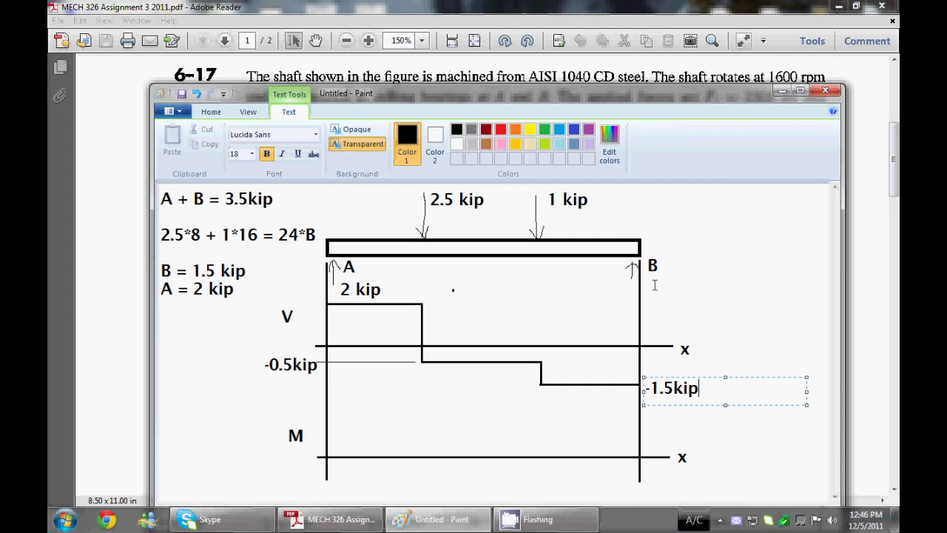
pyautogui.click(733, 282)
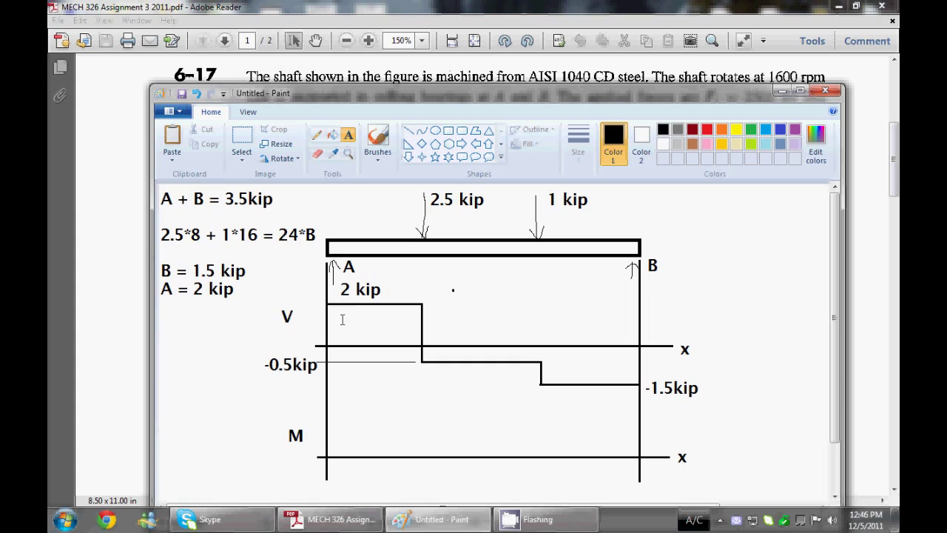
# Draw the rising moment line from A up to the peak under the 2.5 kip load.
pyautogui.click(408, 131)
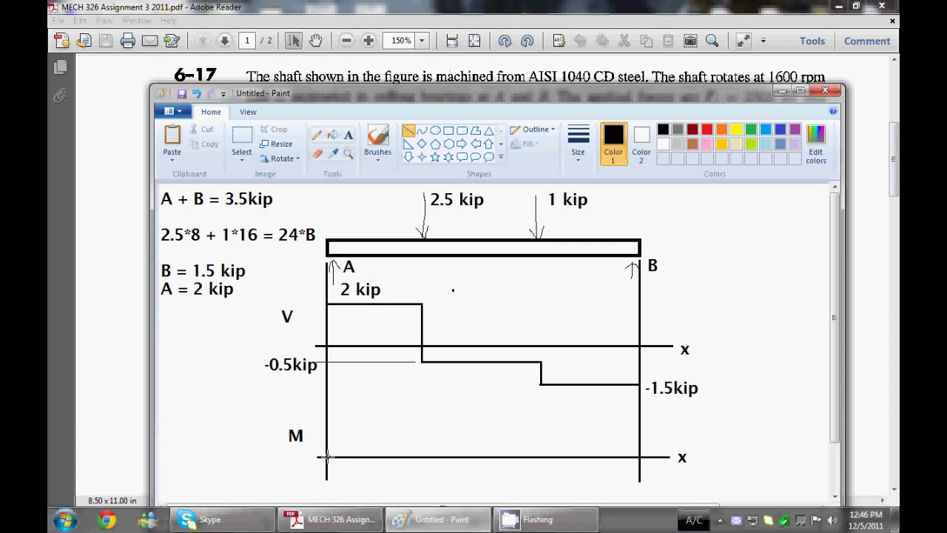
pyautogui.moveTo(326, 456); pyautogui.dragTo(421, 409)
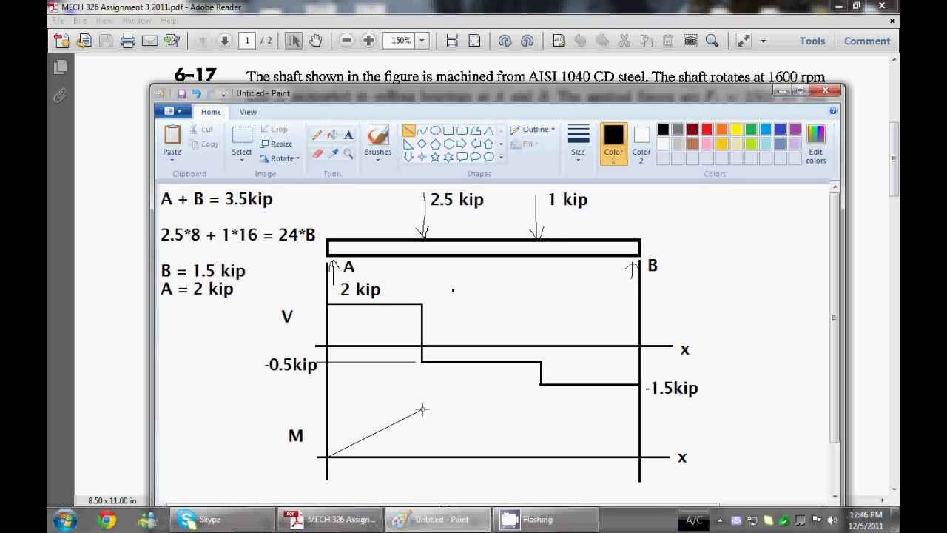
pyautogui.moveTo(422, 409); pyautogui.dragTo(421, 409)
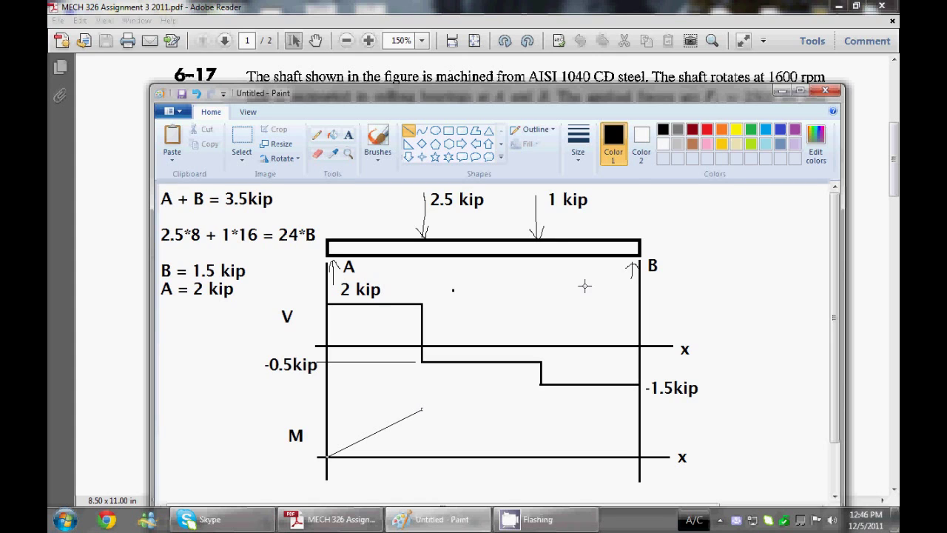
pyautogui.click(578, 144)
pyautogui.click(599, 232)
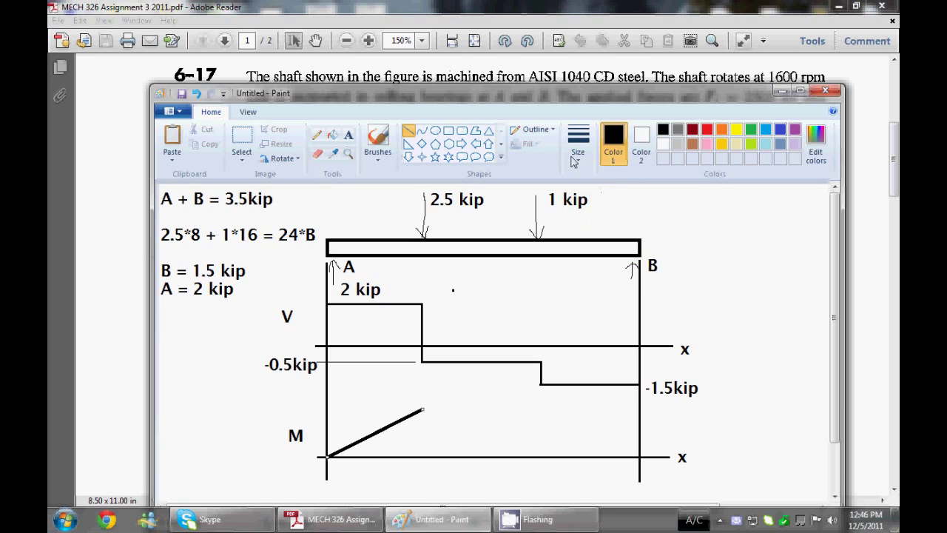
pyautogui.click(578, 144)
pyautogui.click(599, 205)
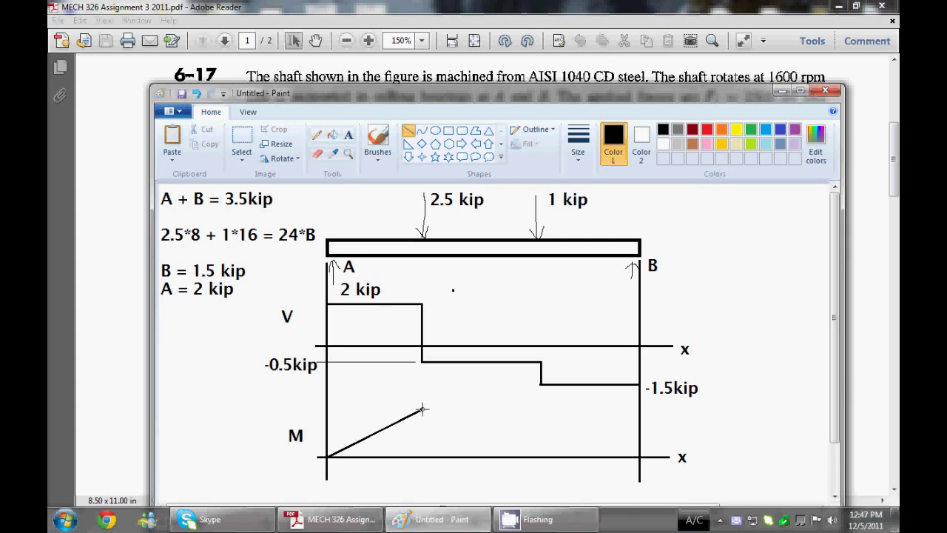
# Draw the moment lines from the peak down through the 1 kip point to zero at B.
pyautogui.moveTo(422, 409); pyautogui.dragTo(541, 420)
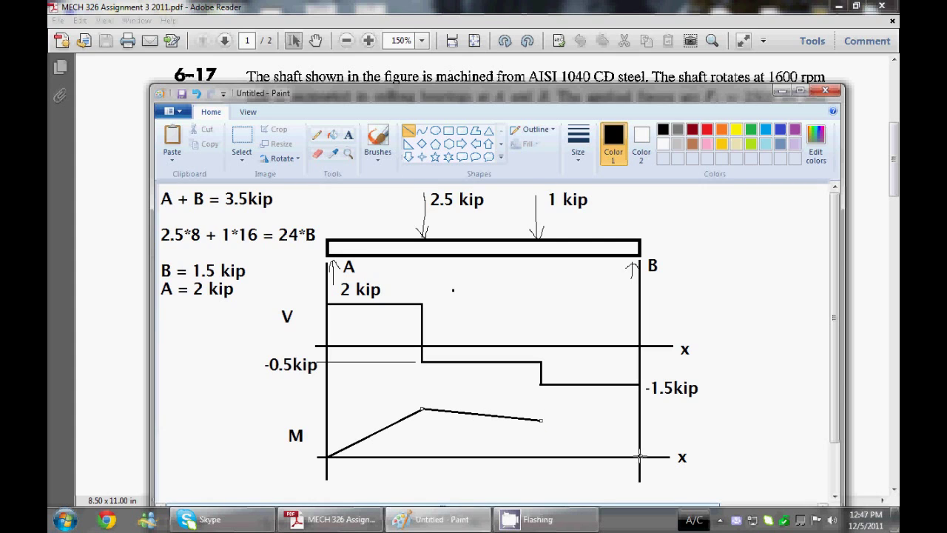
pyautogui.moveTo(639, 456); pyautogui.dragTo(541, 420)
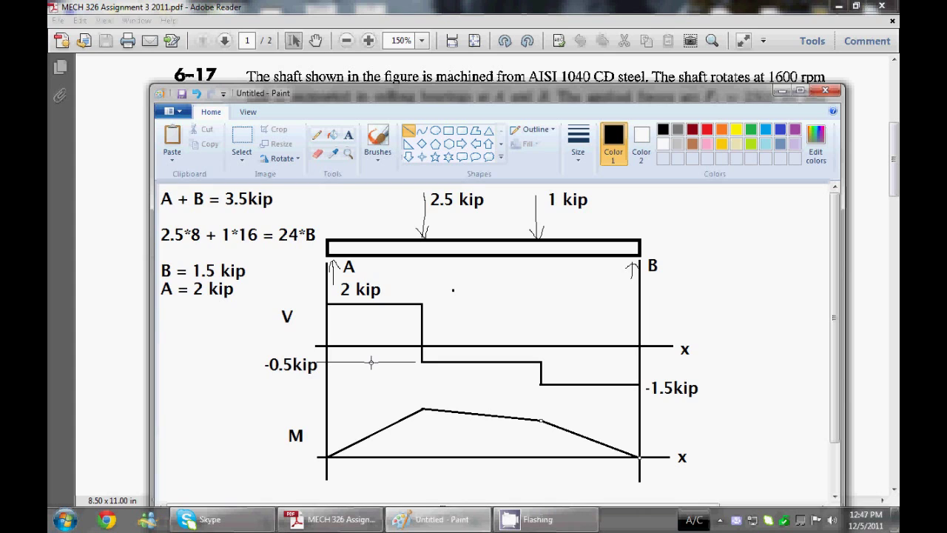
pyautogui.click(577, 144)
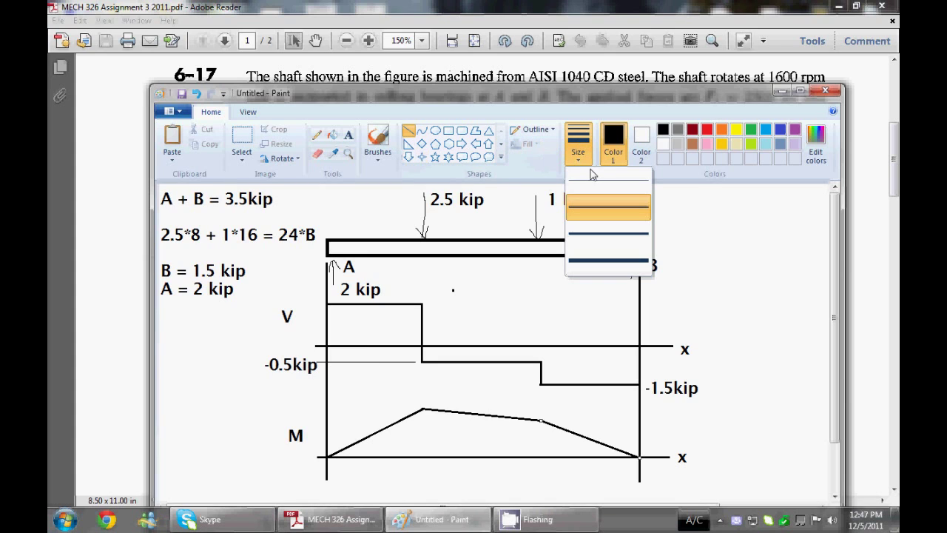
pyautogui.click(594, 208)
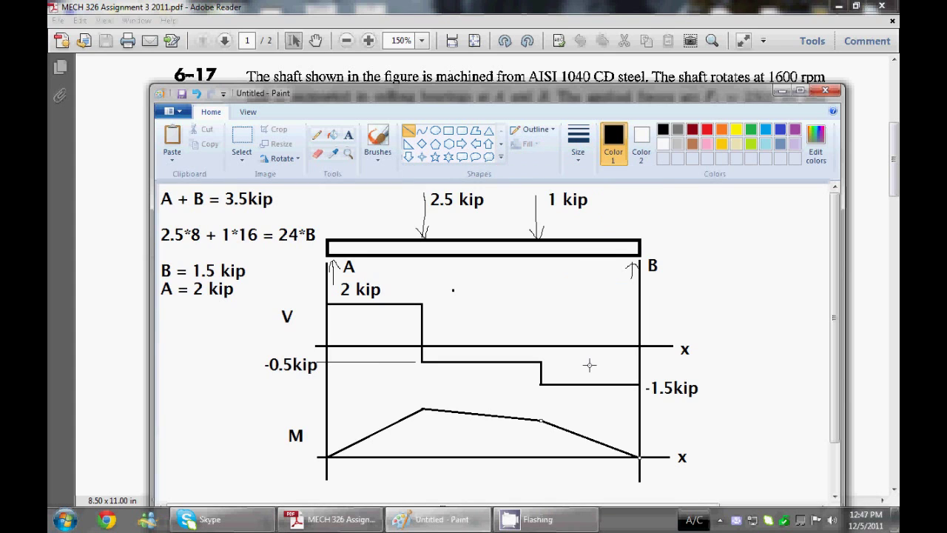
pyautogui.hotkey('ctrl', 'z')
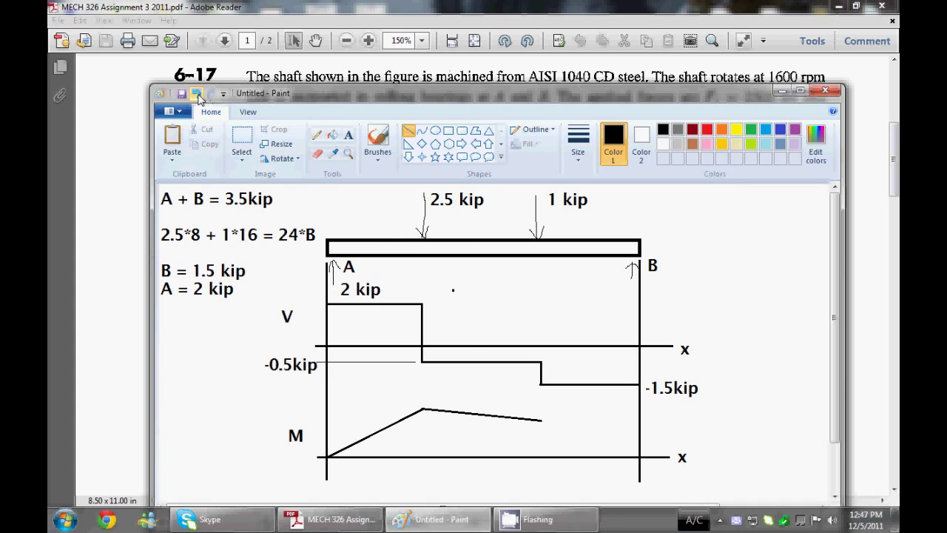
pyautogui.click(198, 97)
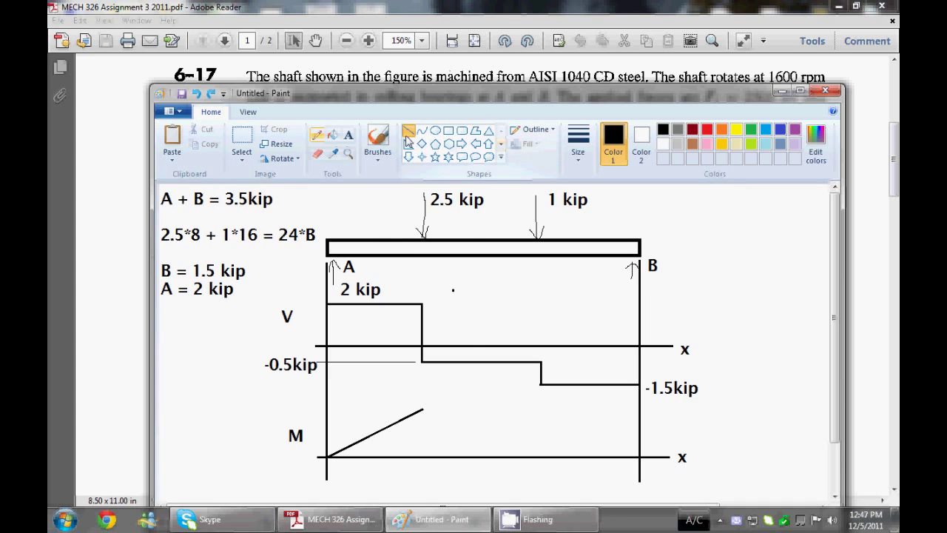
pyautogui.hotkey('ctrl', 'y')
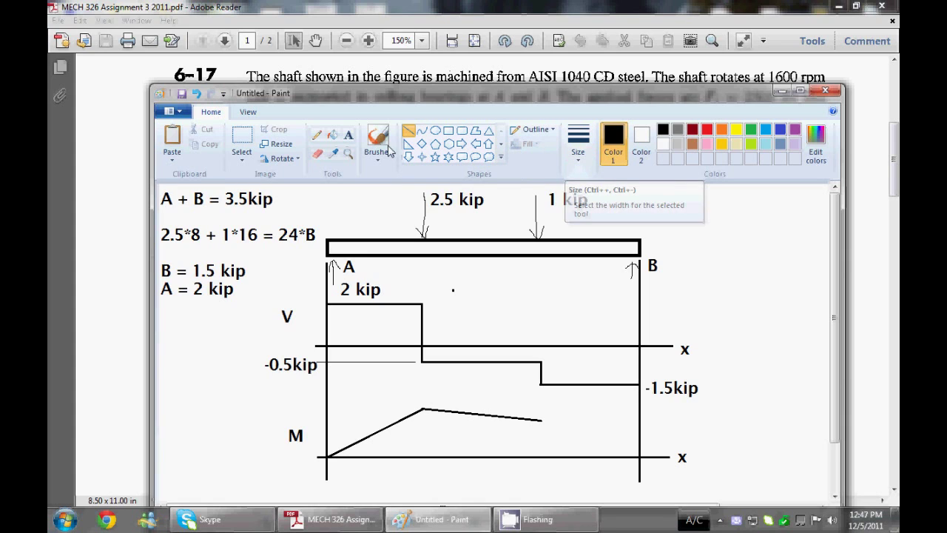
pyautogui.moveTo(541, 421)
pyautogui.mouseDown()
pyautogui.moveTo(614, 437)
pyautogui.moveTo(639, 456)
pyautogui.mouseUp()
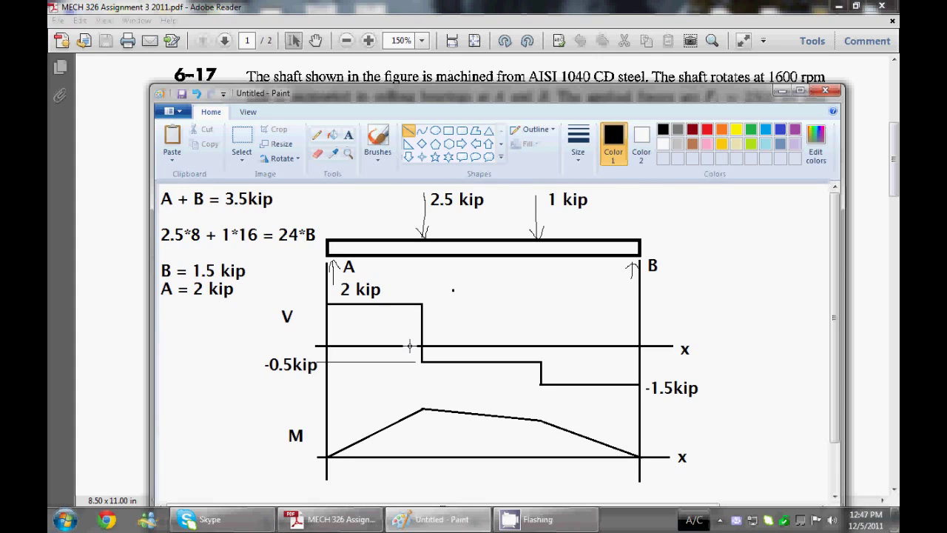
# Draw a thin guide line leftward from the moment peak to the M axis.
pyautogui.moveTo(405, 408); pyautogui.dragTo(323, 408)
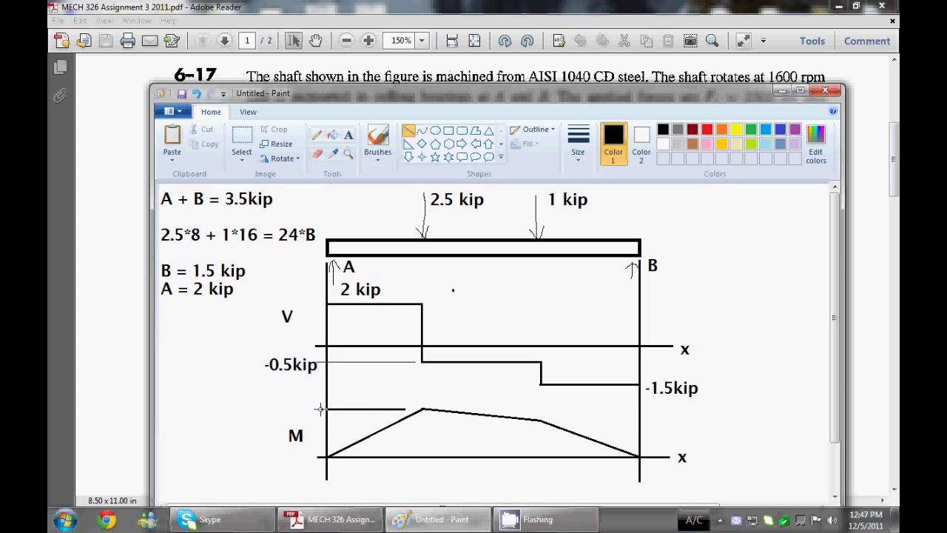
pyautogui.click(577, 144)
pyautogui.click(593, 187)
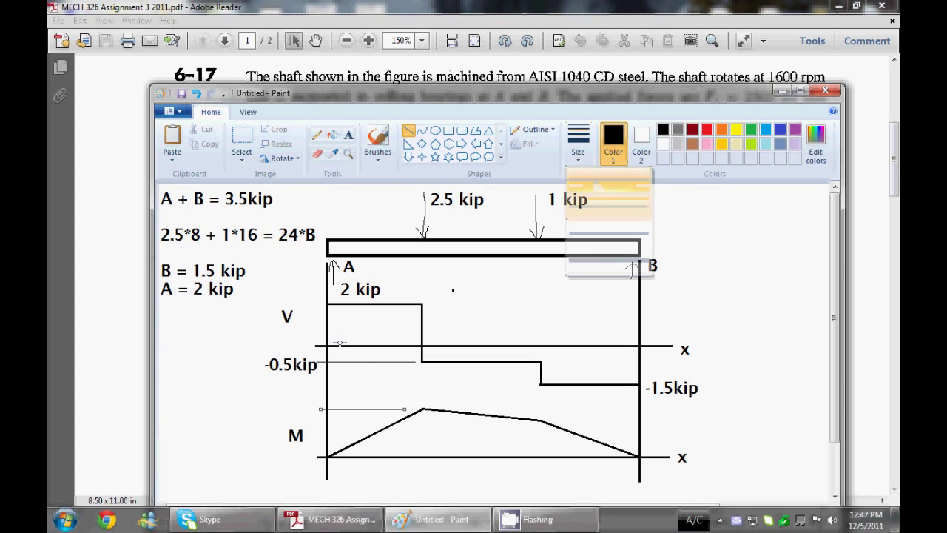
pyautogui.click(349, 134)
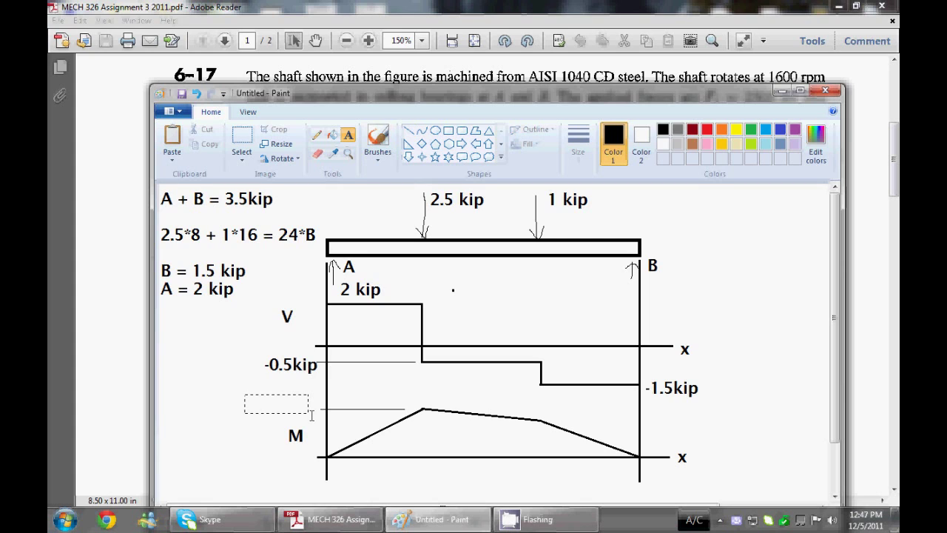
pyautogui.moveTo(311, 415); pyautogui.dragTo(313, 418)
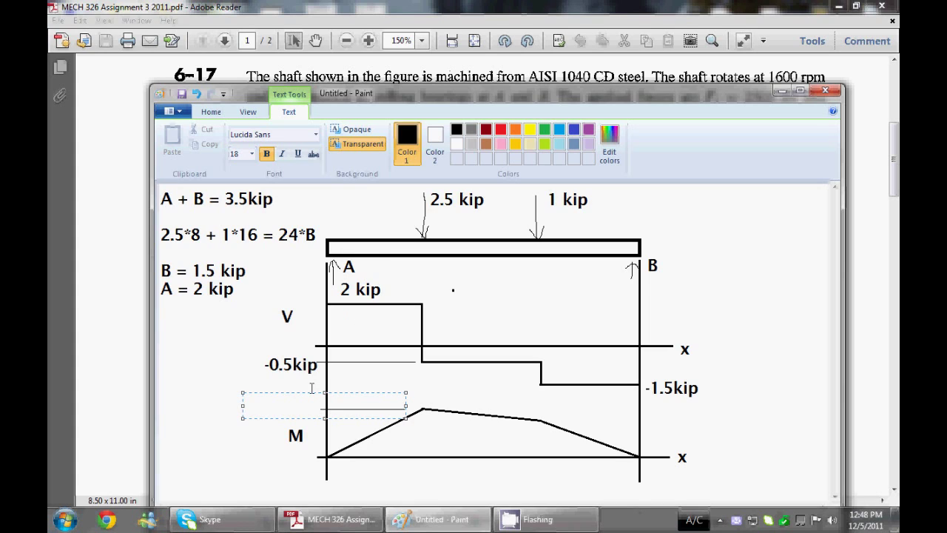
# Label the upper moment peak '16kip in' and draw a thin guide line toward B.
pyautogui.write('16kip in')
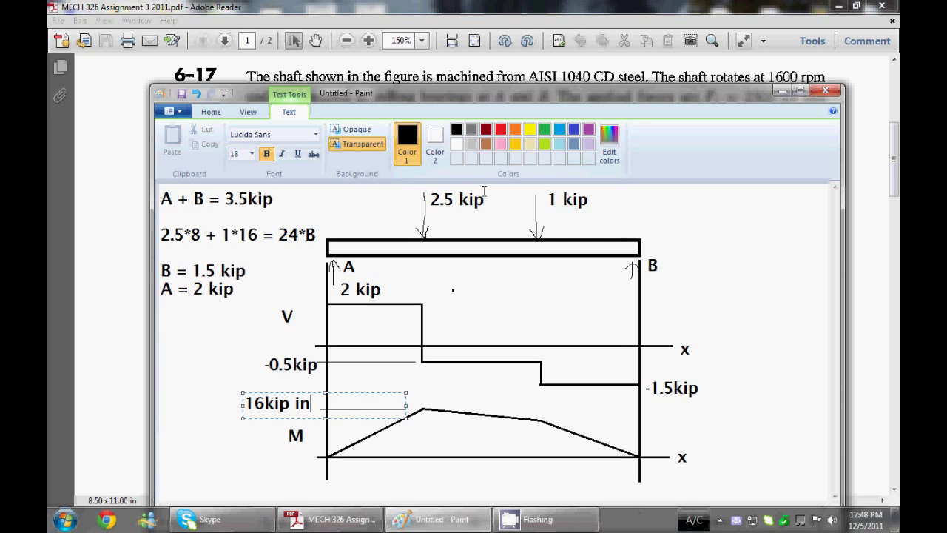
pyautogui.click(213, 113)
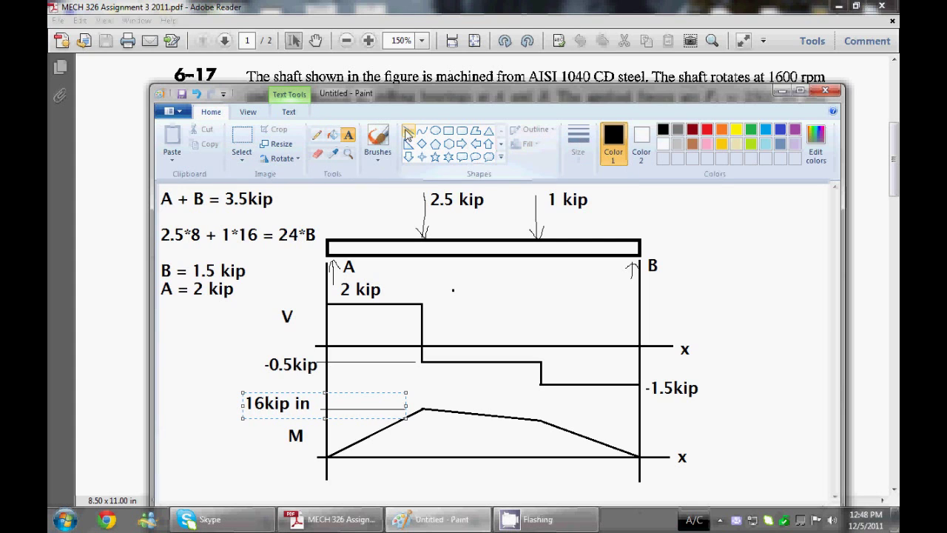
pyautogui.click(408, 132)
pyautogui.click(578, 148)
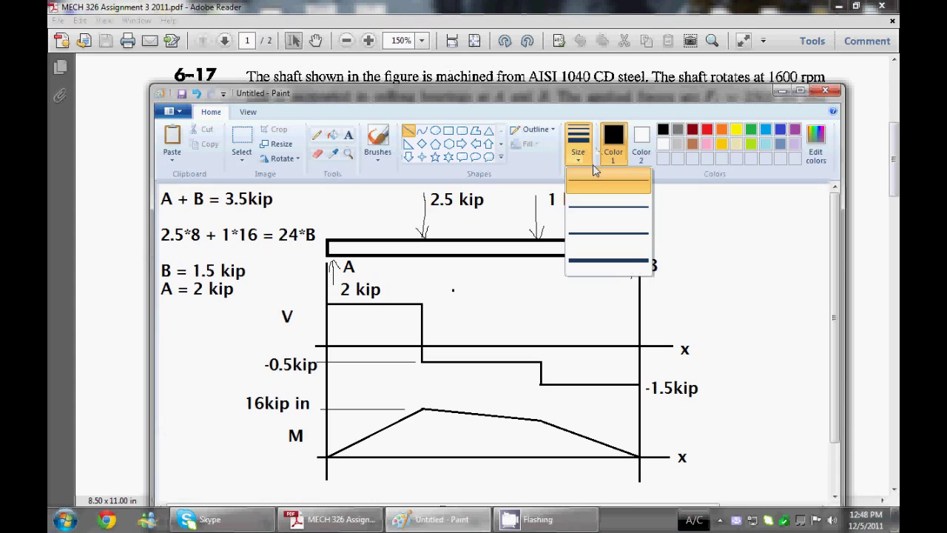
pyautogui.click(608, 233)
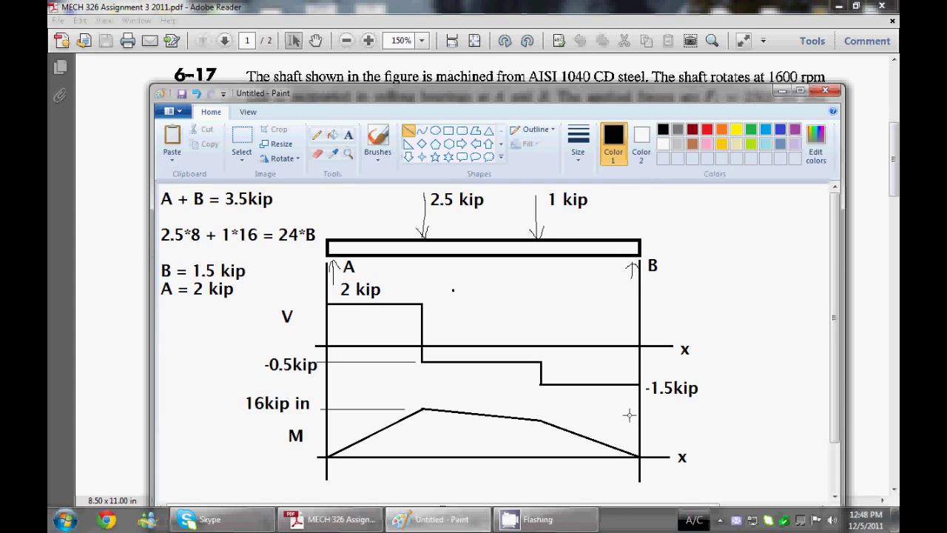
pyautogui.moveTo(547, 420); pyautogui.dragTo(649, 419)
# Add the '12 kip in' label beside the second guide line.
pyautogui.click(348, 134)
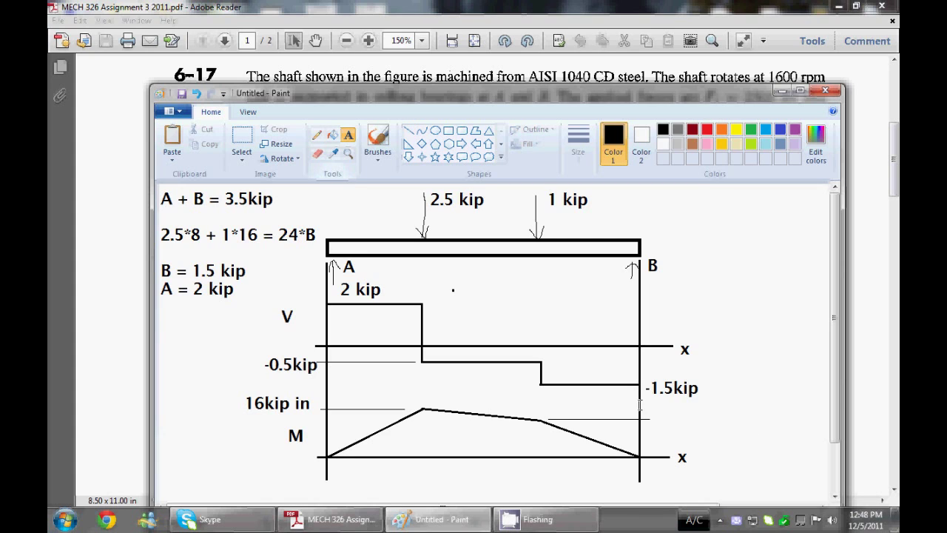
pyautogui.moveTo(648, 414); pyautogui.dragTo(811, 435)
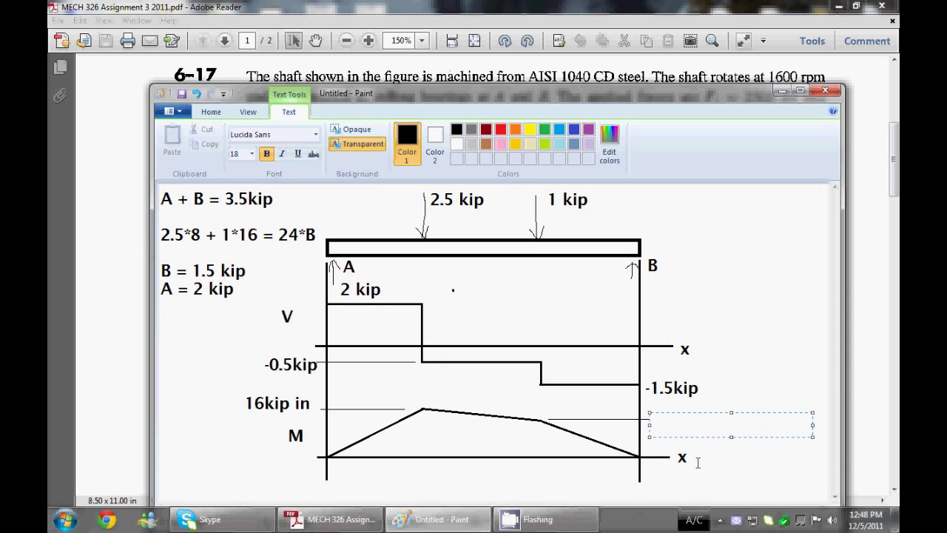
pyautogui.write('12 kip in')
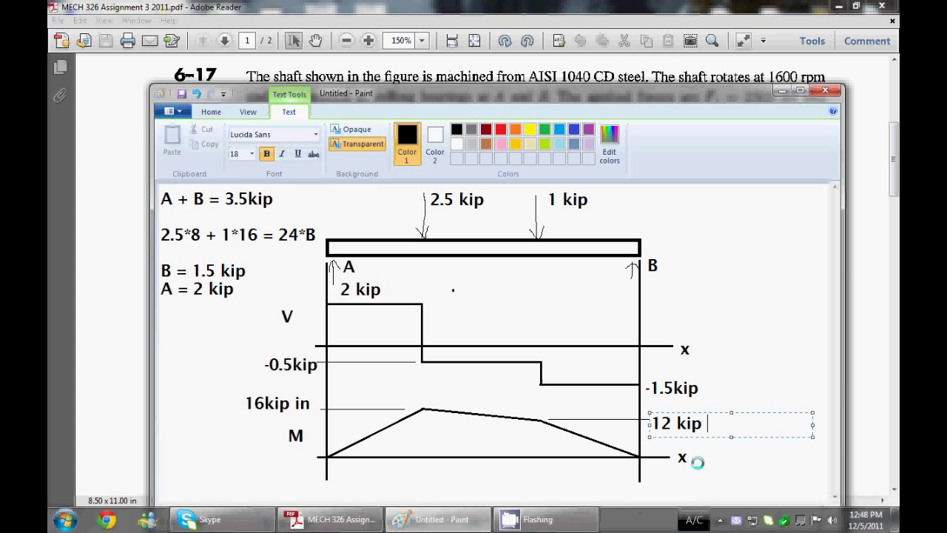
pyautogui.click(777, 388)
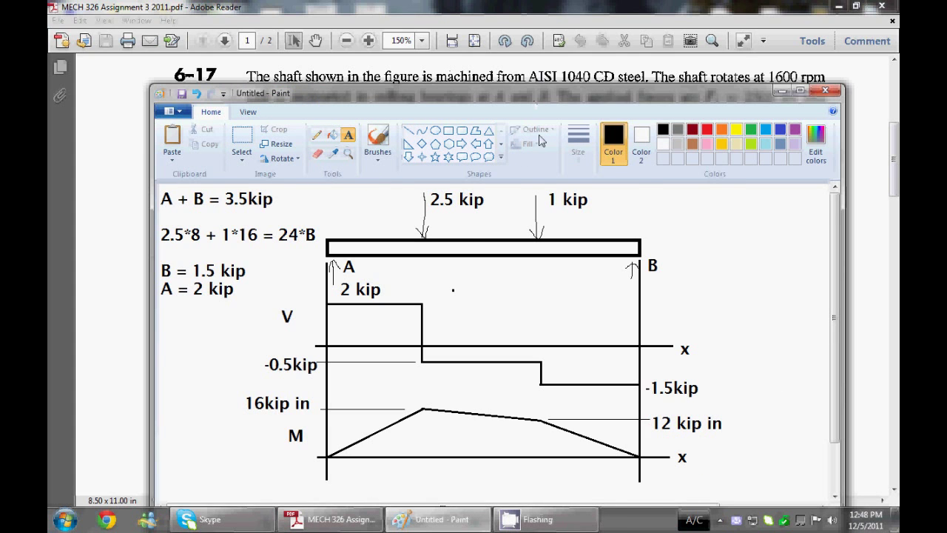
pyautogui.moveTo(536, 107); pyautogui.dragTo(540, 357)
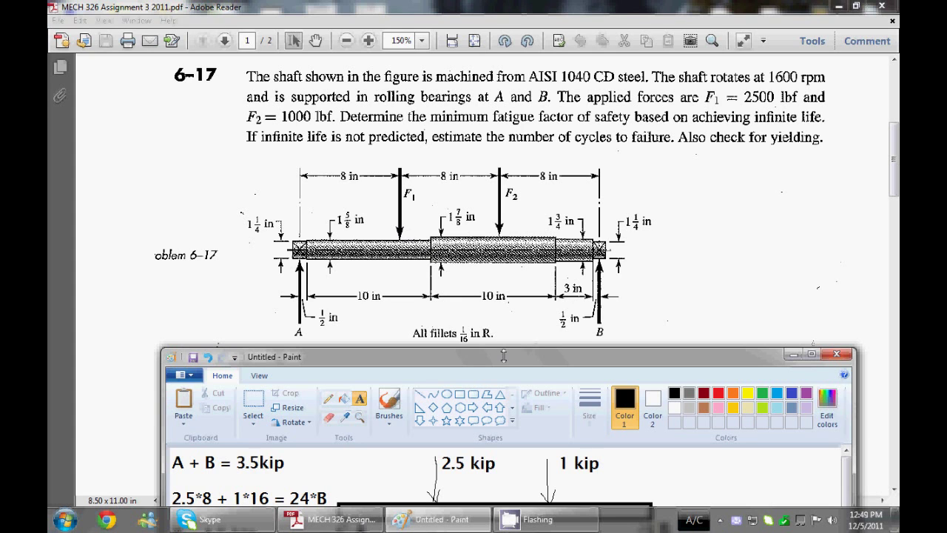
# Draw a vertical line at the shoulder through the beam, shear and moment diagrams.
pyautogui.moveTo(503, 355)
pyautogui.mouseDown()
pyautogui.moveTo(507, 185)
pyautogui.moveTo(536, 144)
pyautogui.moveTo(543, 99)
pyautogui.mouseUp()
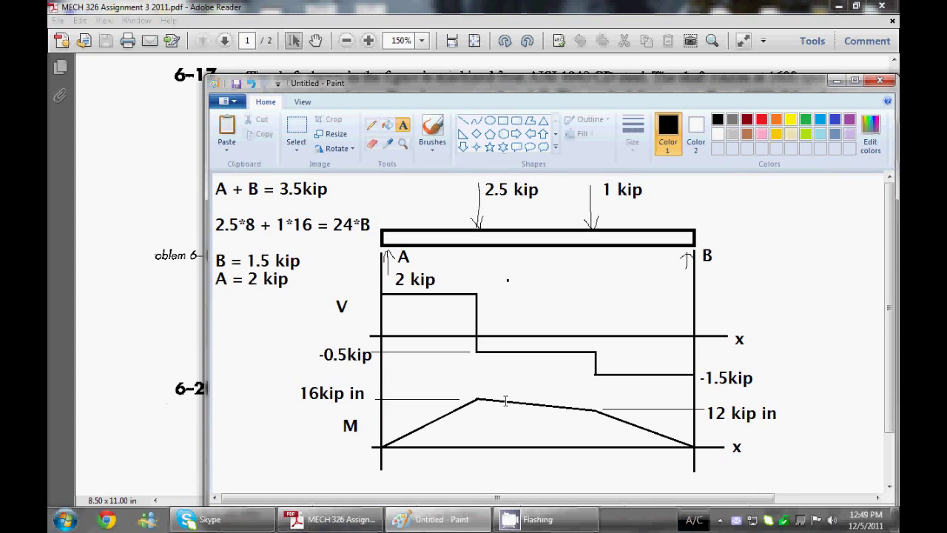
pyautogui.click(462, 121)
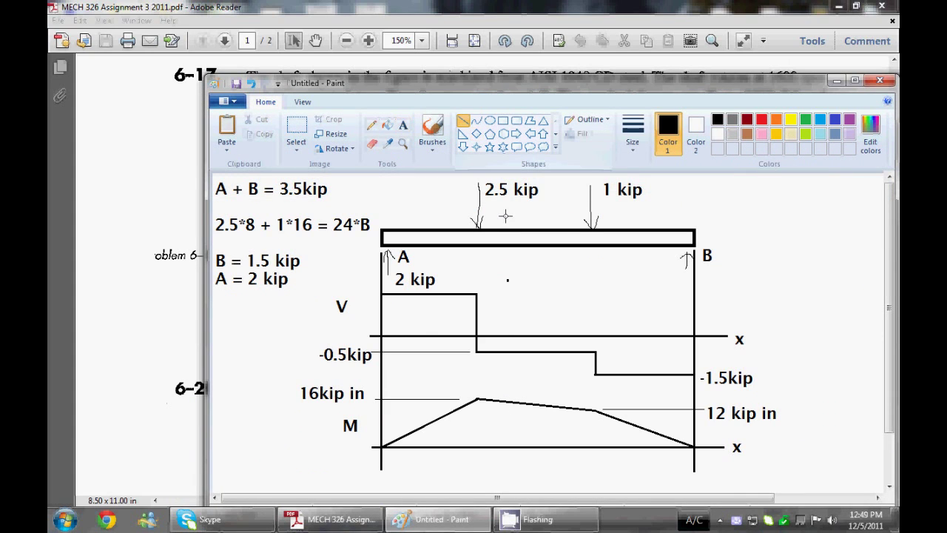
pyautogui.moveTo(506, 213); pyautogui.dragTo(506, 480)
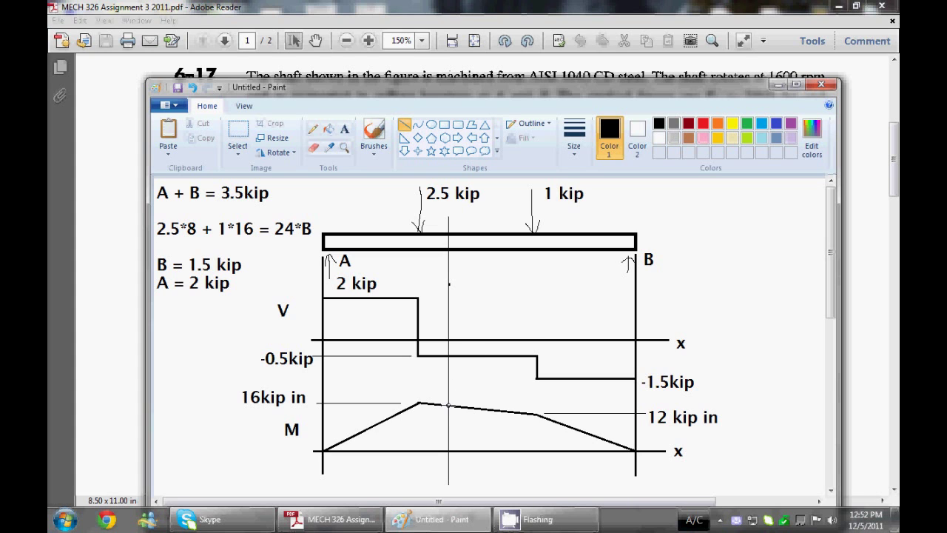
pyautogui.moveTo(545, 90); pyautogui.dragTo(562, 393)
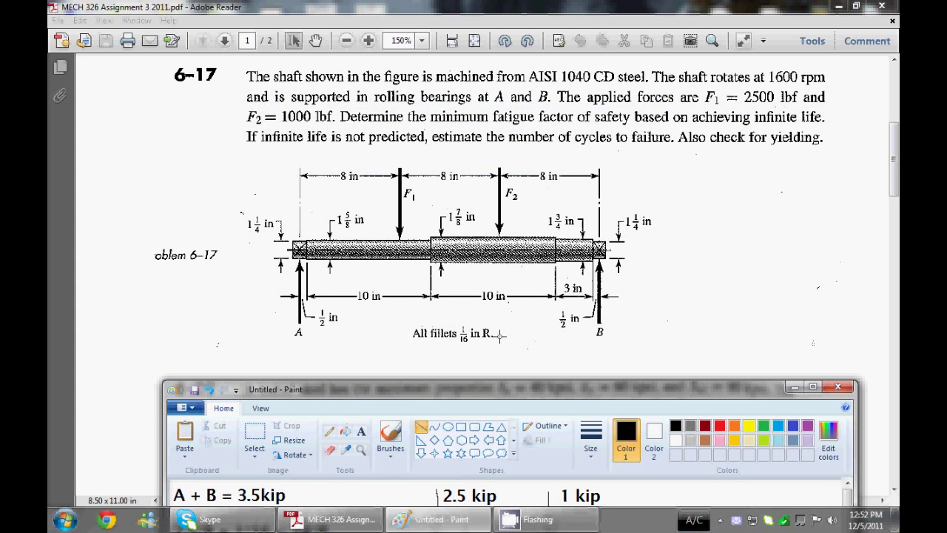
pyautogui.moveTo(531, 389); pyautogui.dragTo(517, 57)
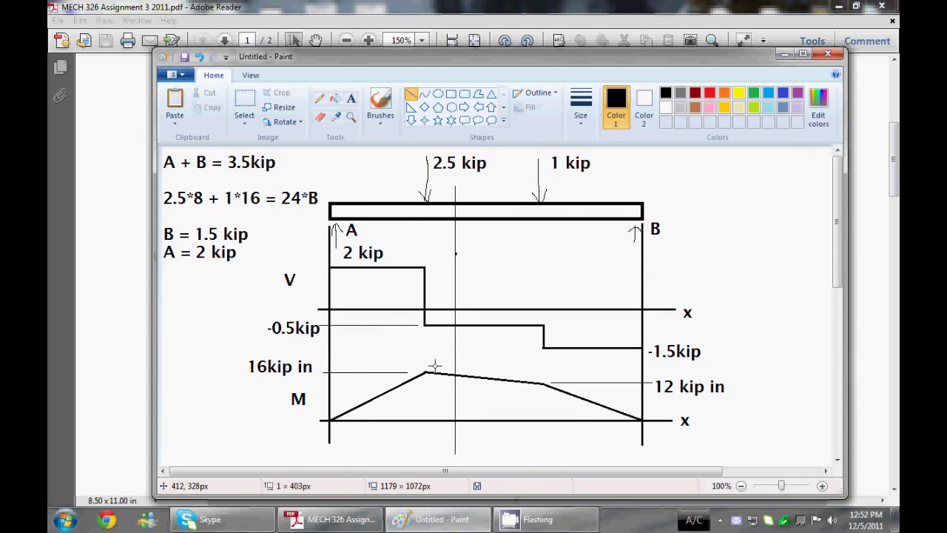
pyautogui.scroll(-3, 463, 353)
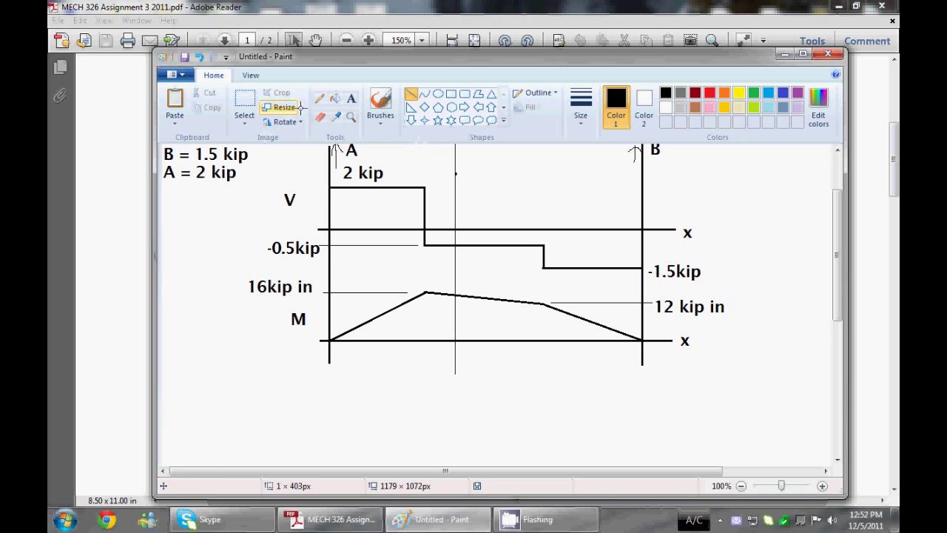
# Type 'Mshoulder = 16 -1.5*2.5' in a text box below the moment diagram, checking the PDF.
pyautogui.click(350, 98)
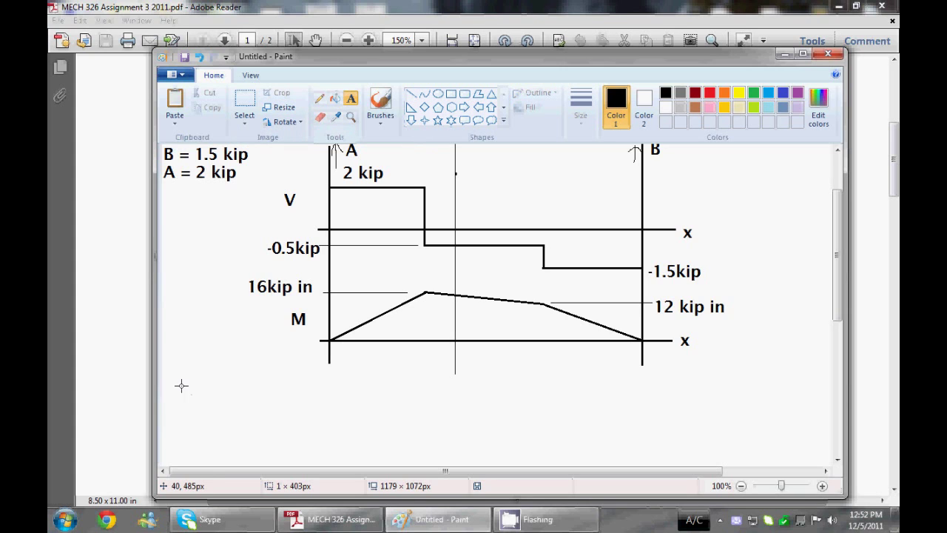
pyautogui.moveTo(180, 384); pyautogui.dragTo(384, 428)
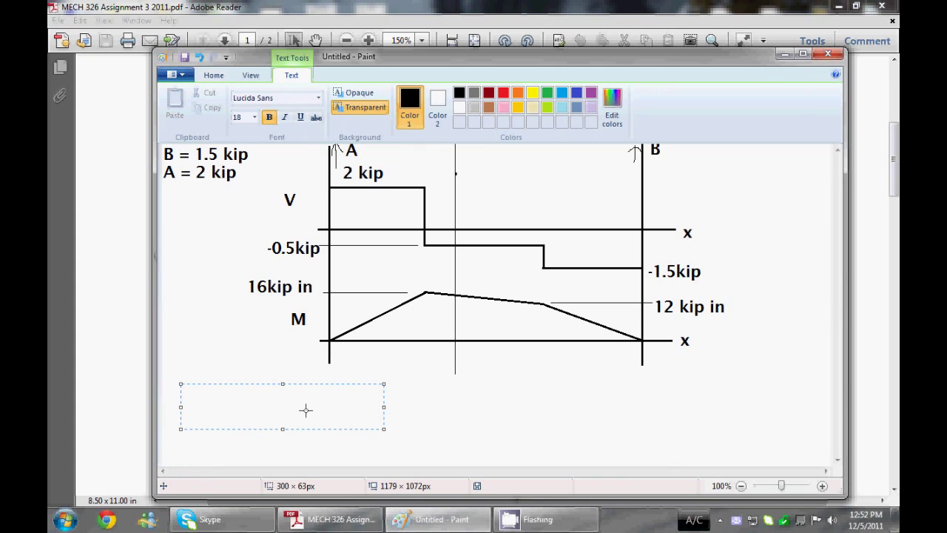
pyautogui.write('16')
pyautogui.press('BackSpace')
pyautogui.press('BackSpace')
pyautogui.write('Mshoulder = ')
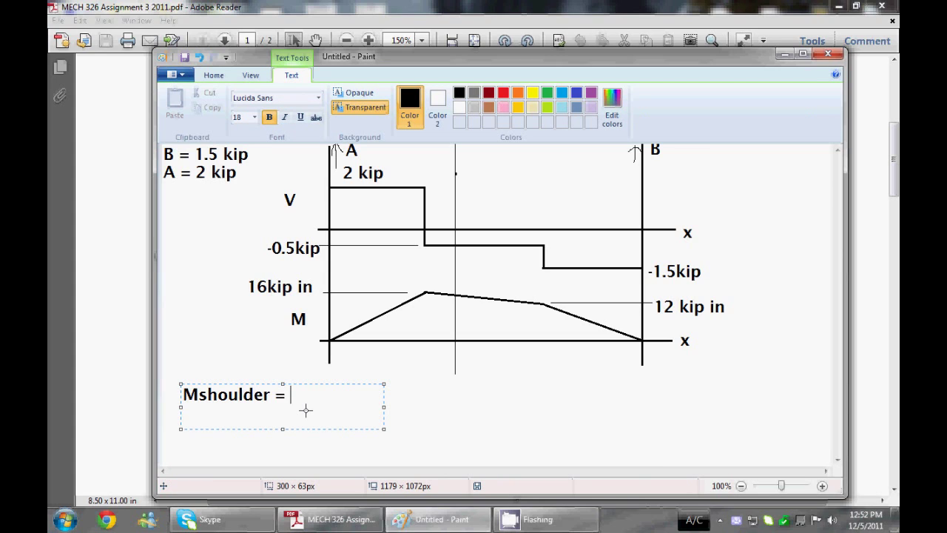
pyautogui.write('16 -1.5*')
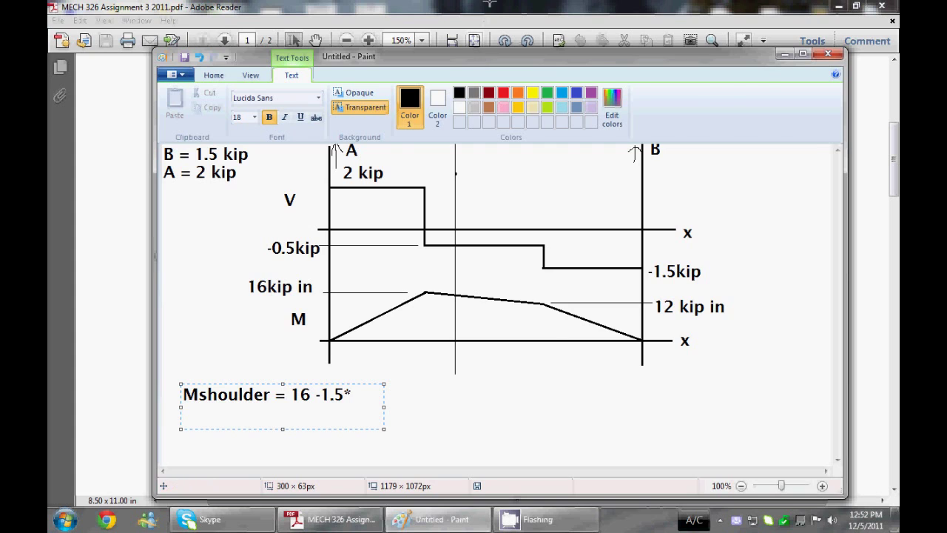
pyautogui.click(487, 9)
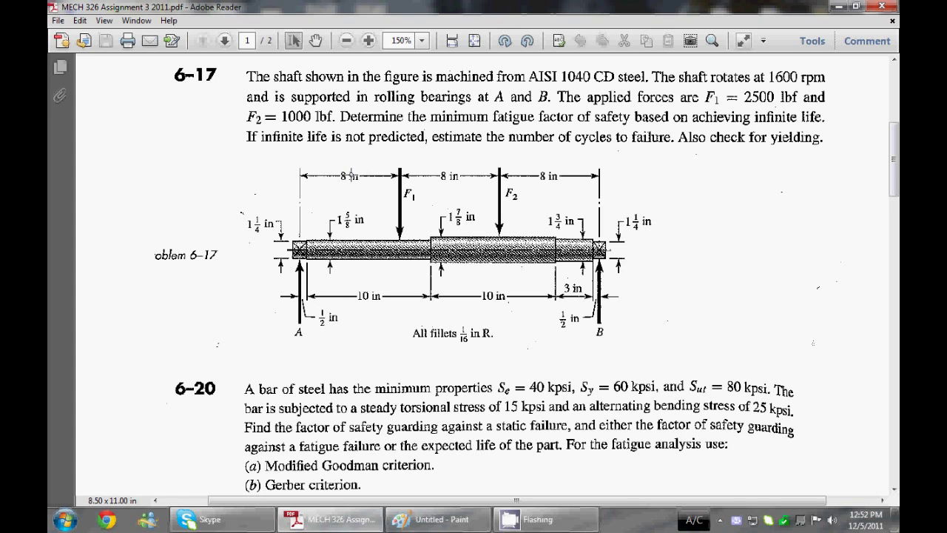
pyautogui.click(435, 520)
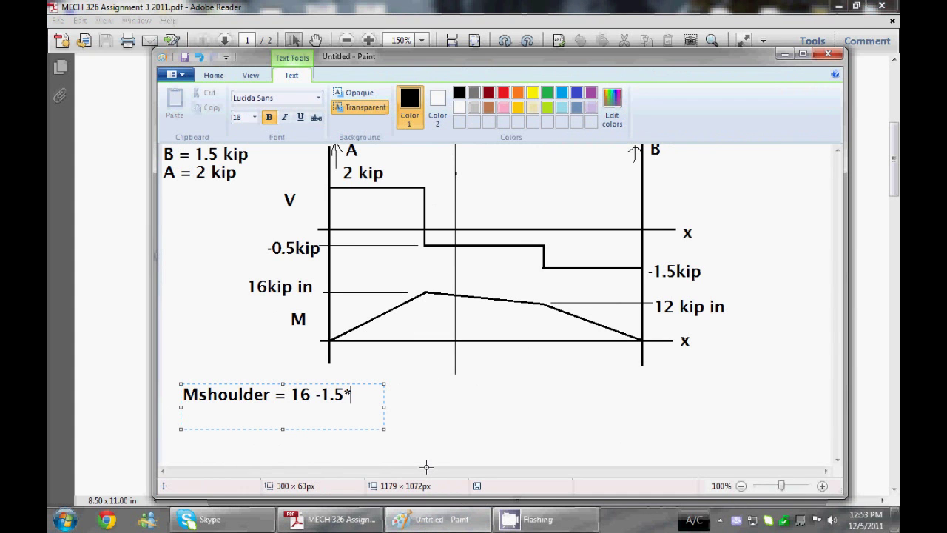
pyautogui.write('2.5')
# Correct 1.5 to 0.5 and append the result '14.75 kip in'.
pyautogui.moveTo(330, 395); pyautogui.dragTo(323, 395)
pyautogui.write('0')
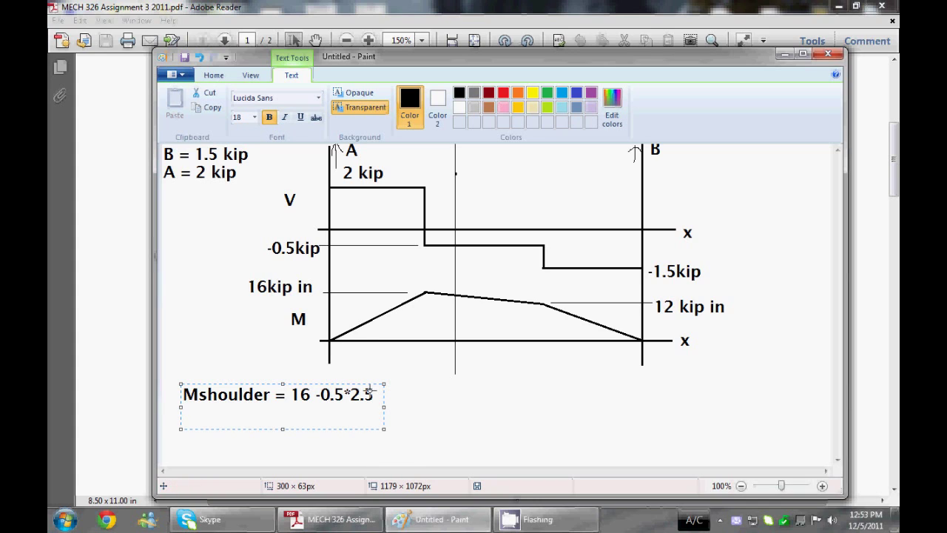
pyautogui.click(375, 394)
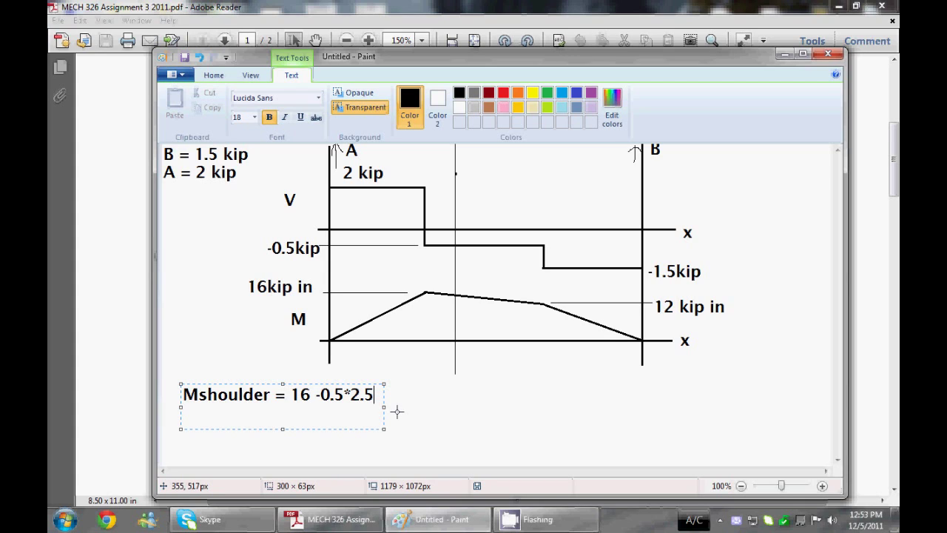
pyautogui.press('BackSpace')
pyautogui.write('14.75 kip in')
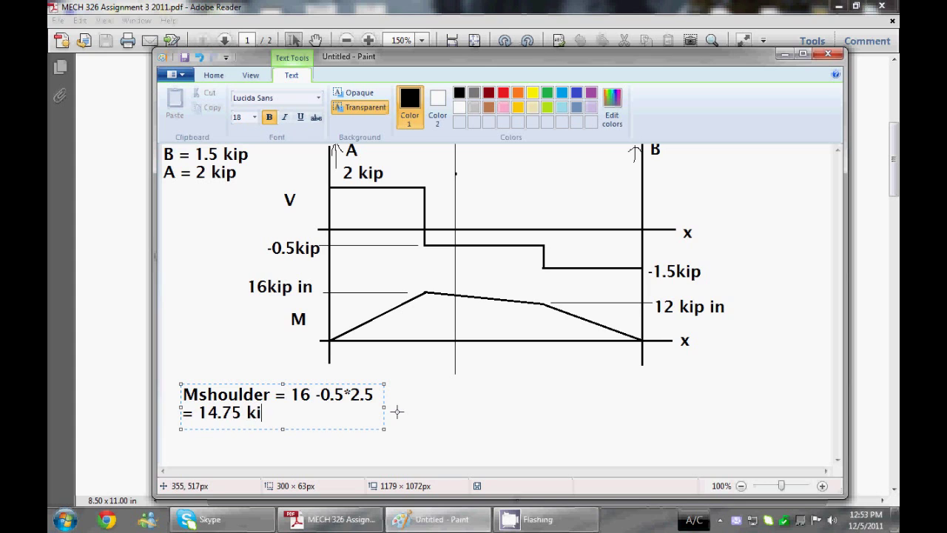
pyautogui.click(450, 408)
pyautogui.scroll(-2, 392, 371)
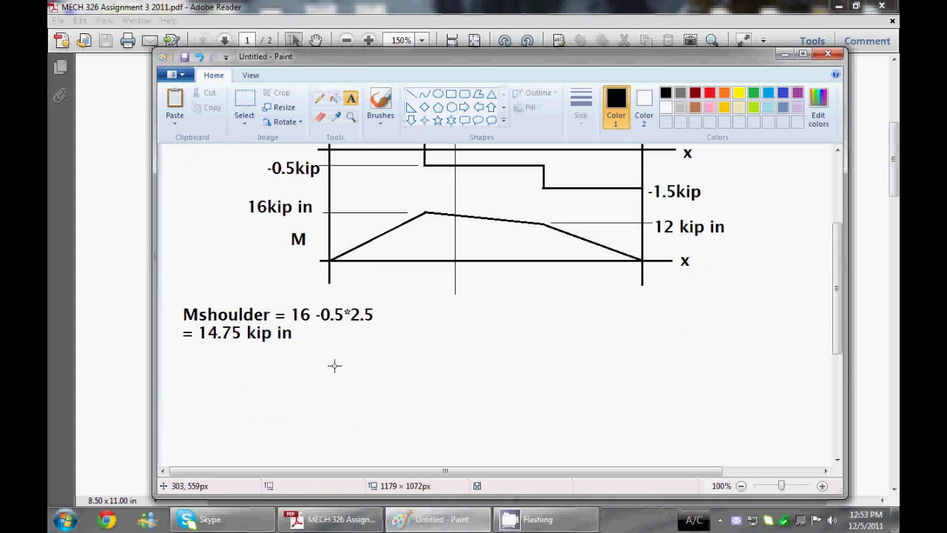
pyautogui.scroll(2, 351, 348)
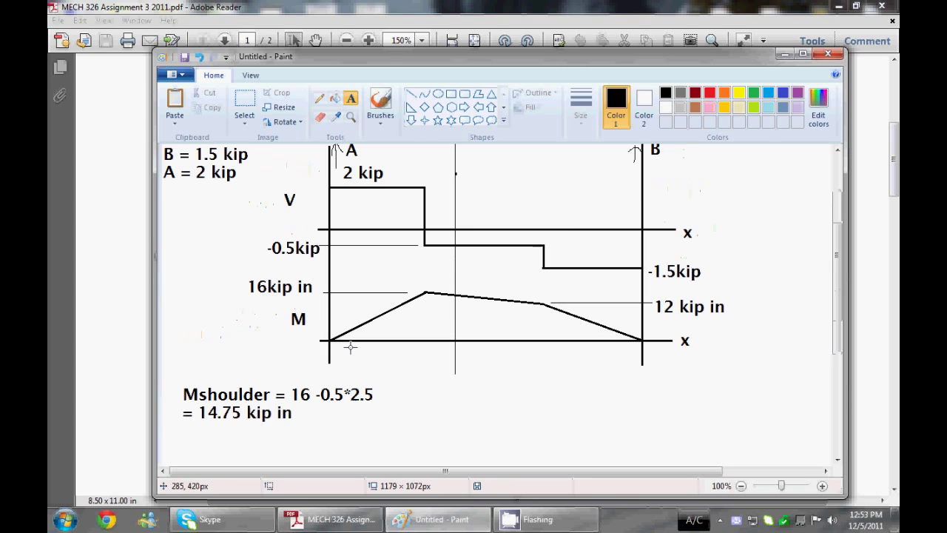
pyautogui.scroll(2, 421, 390)
pyautogui.scroll(-2, 422, 391)
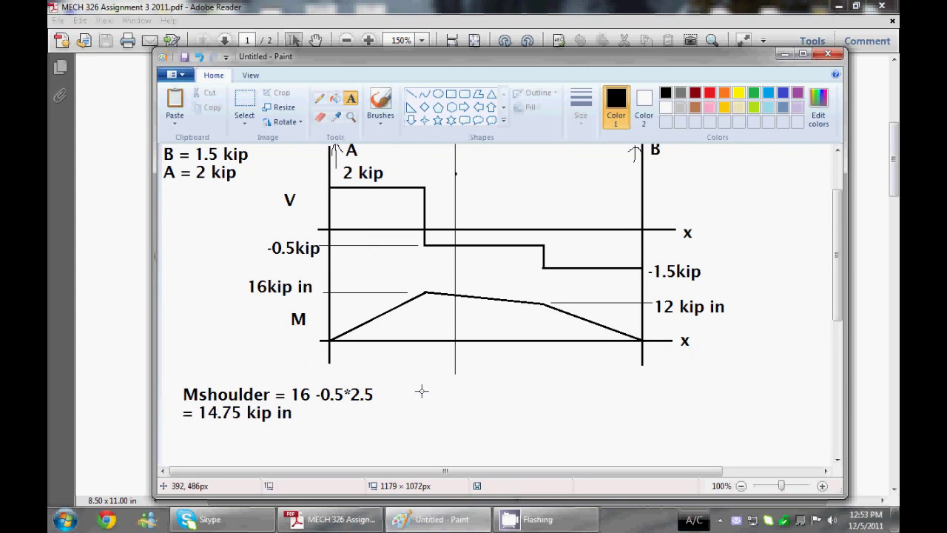
pyautogui.scroll(2, 370, 363)
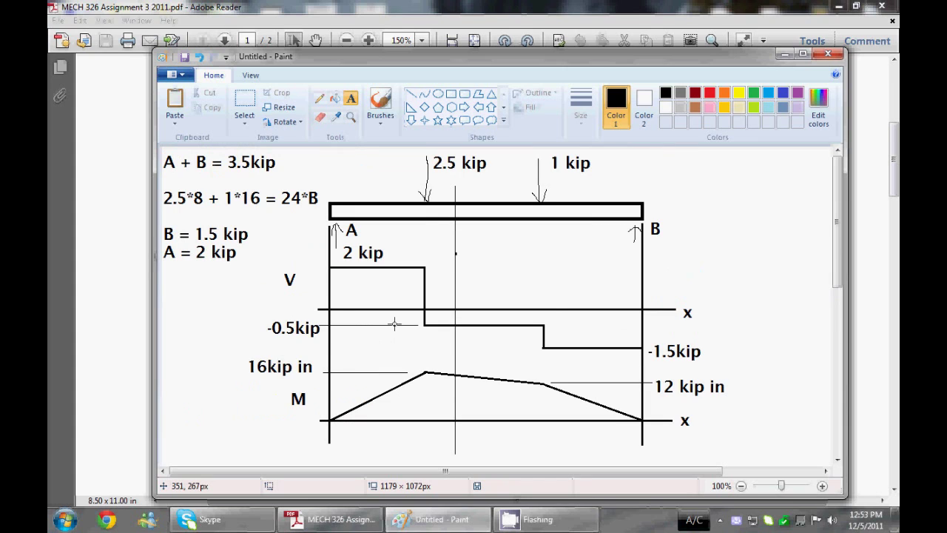
pyautogui.scroll(-2, 394, 324)
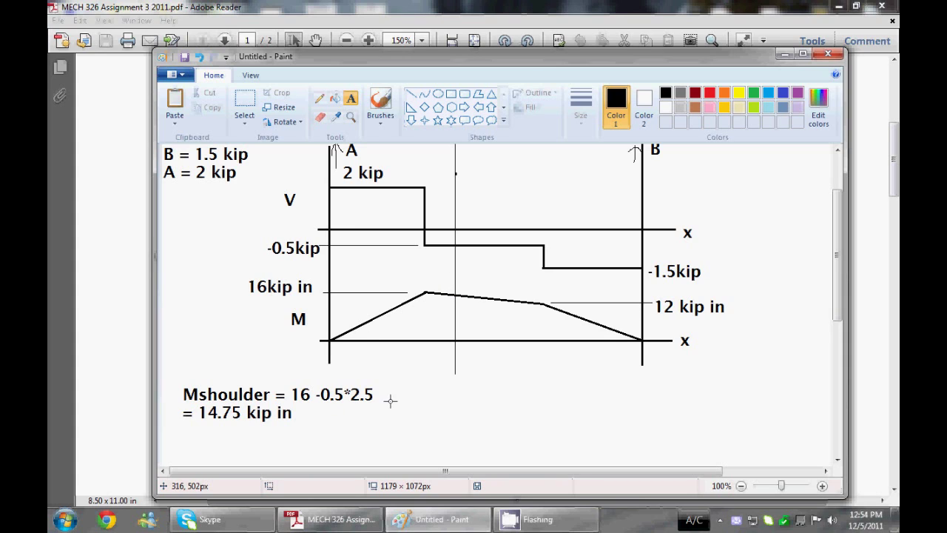
pyautogui.click(360, 405)
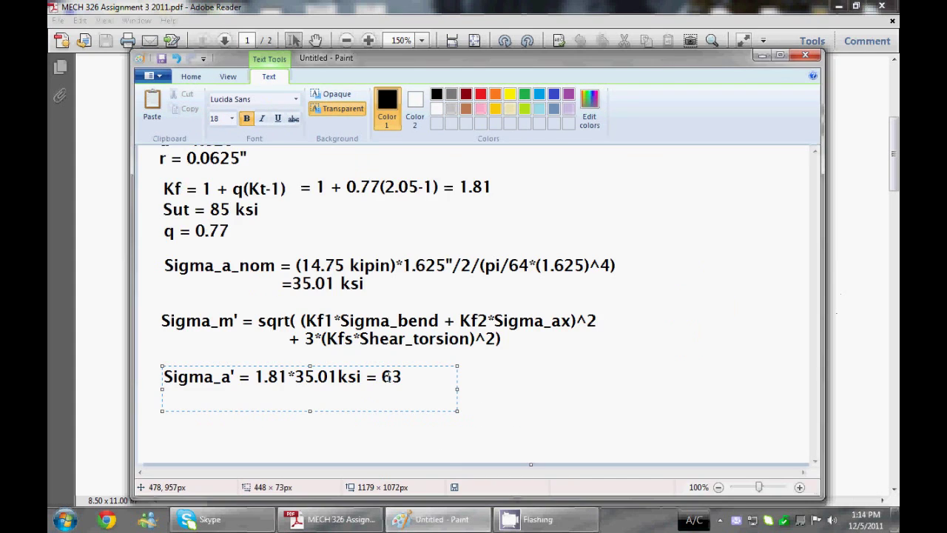
# Type '.37' into the fatigue calculation text.
pyautogui.write('.3')
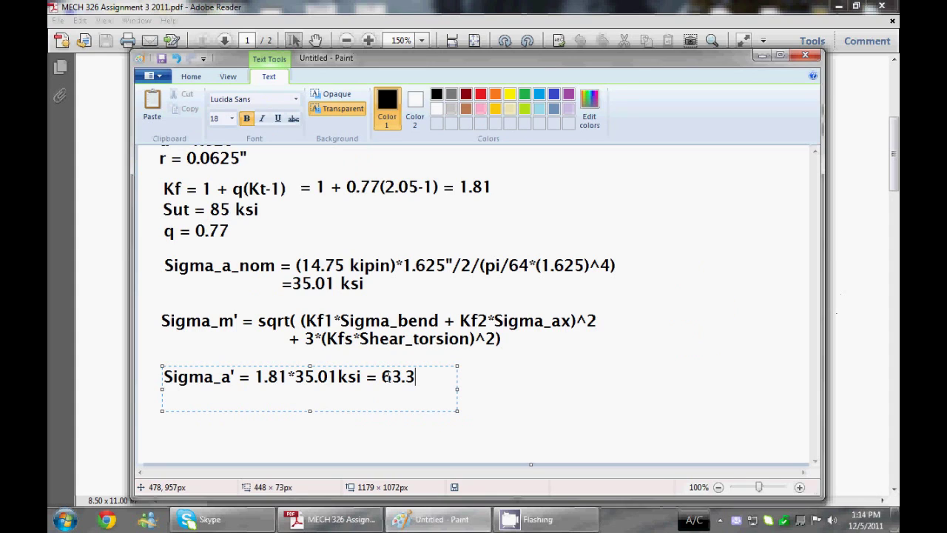